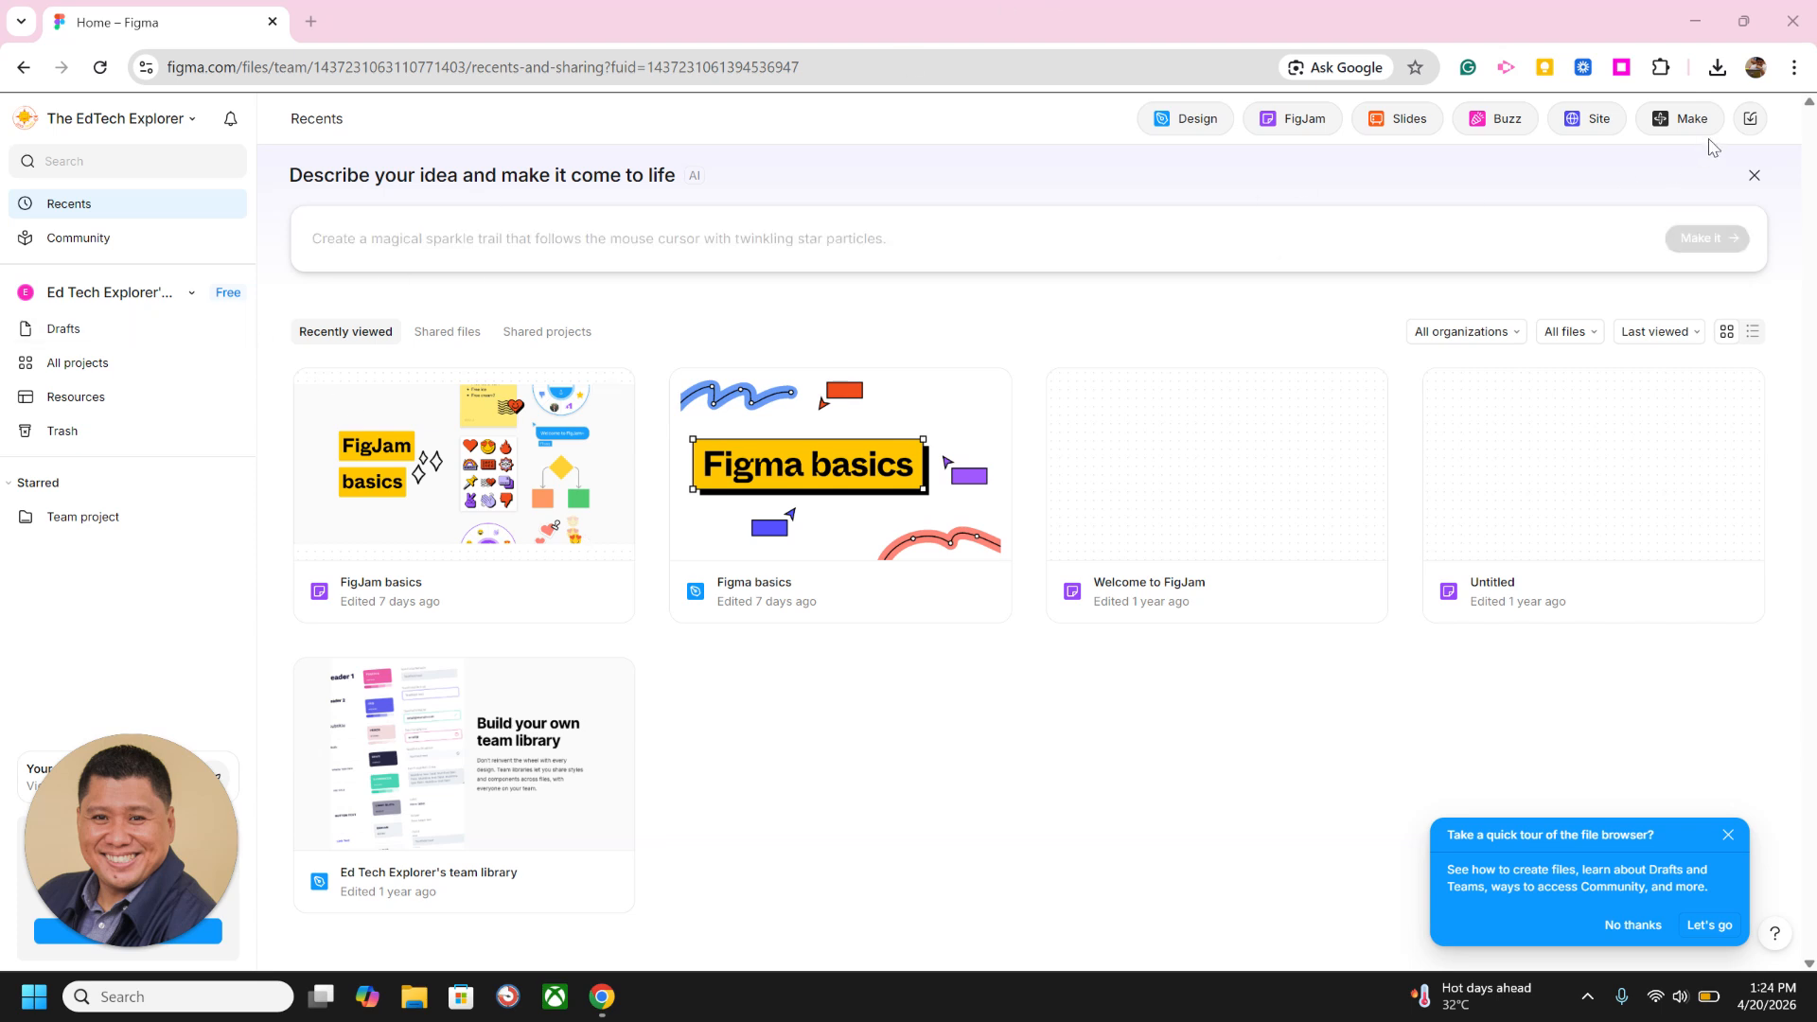
Create a new Figma Make file and dismiss the Spanish language announcement
click(1685, 129)
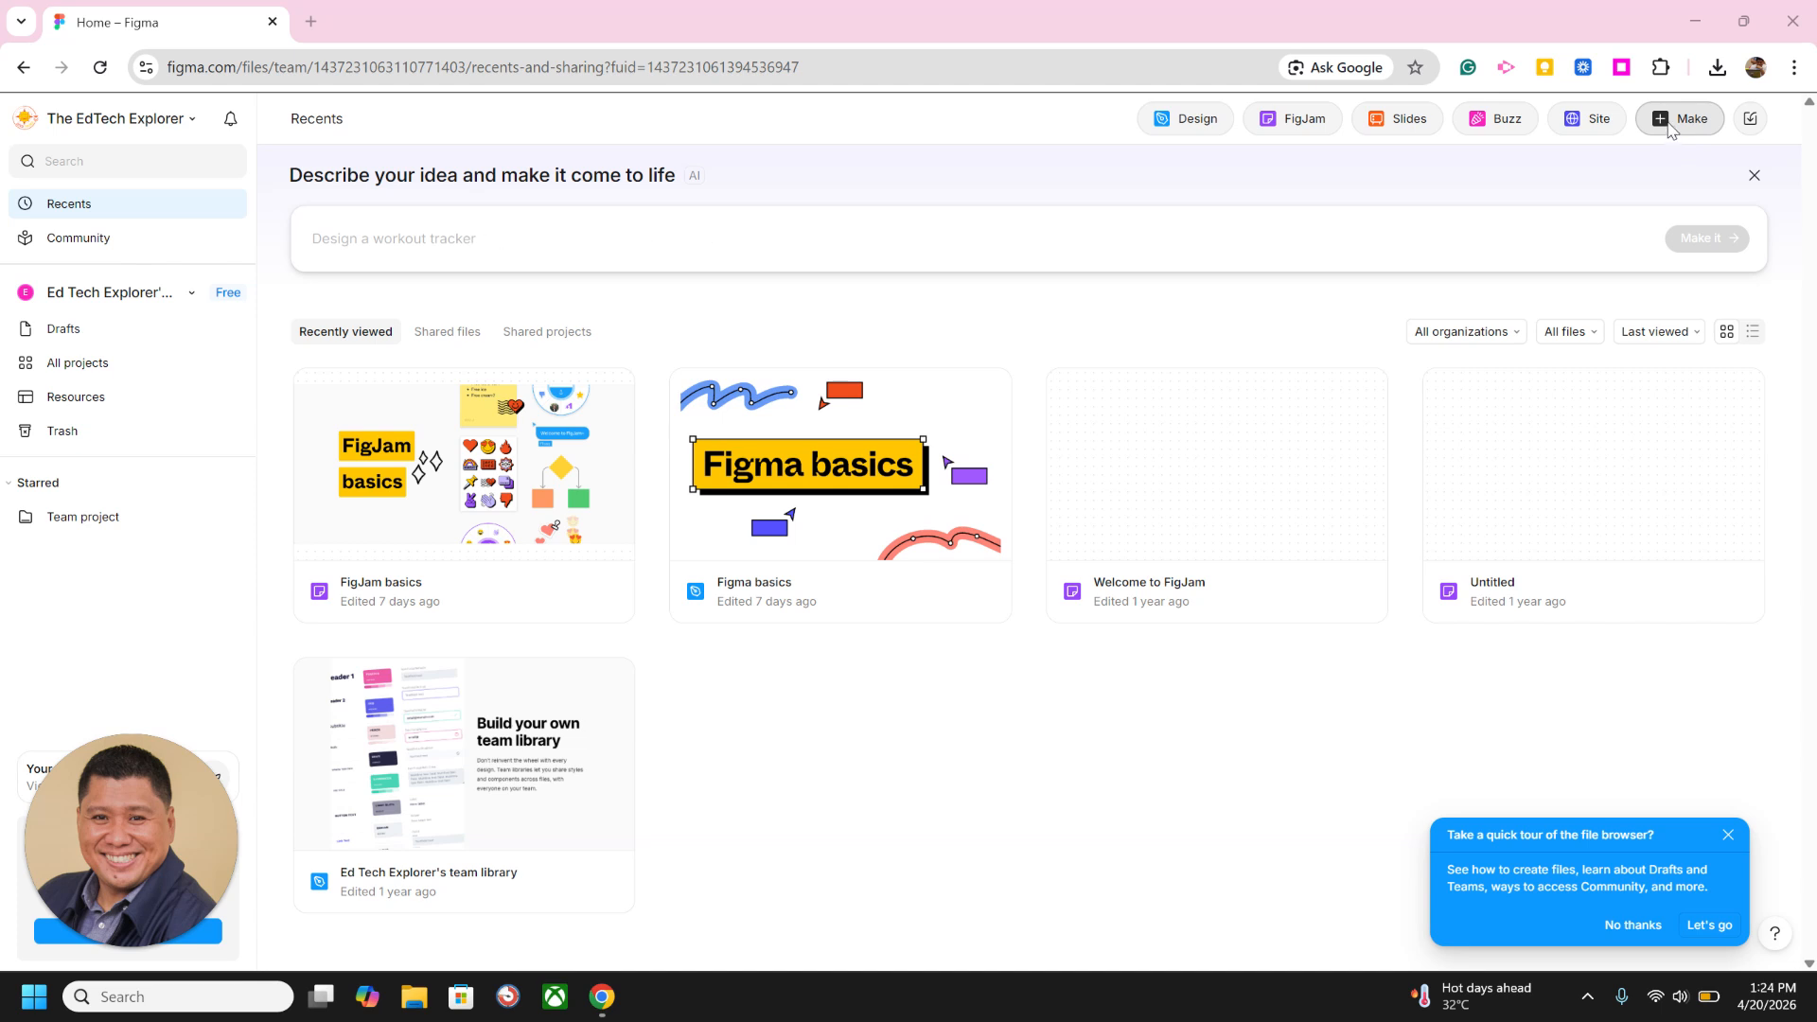
click(1668, 127)
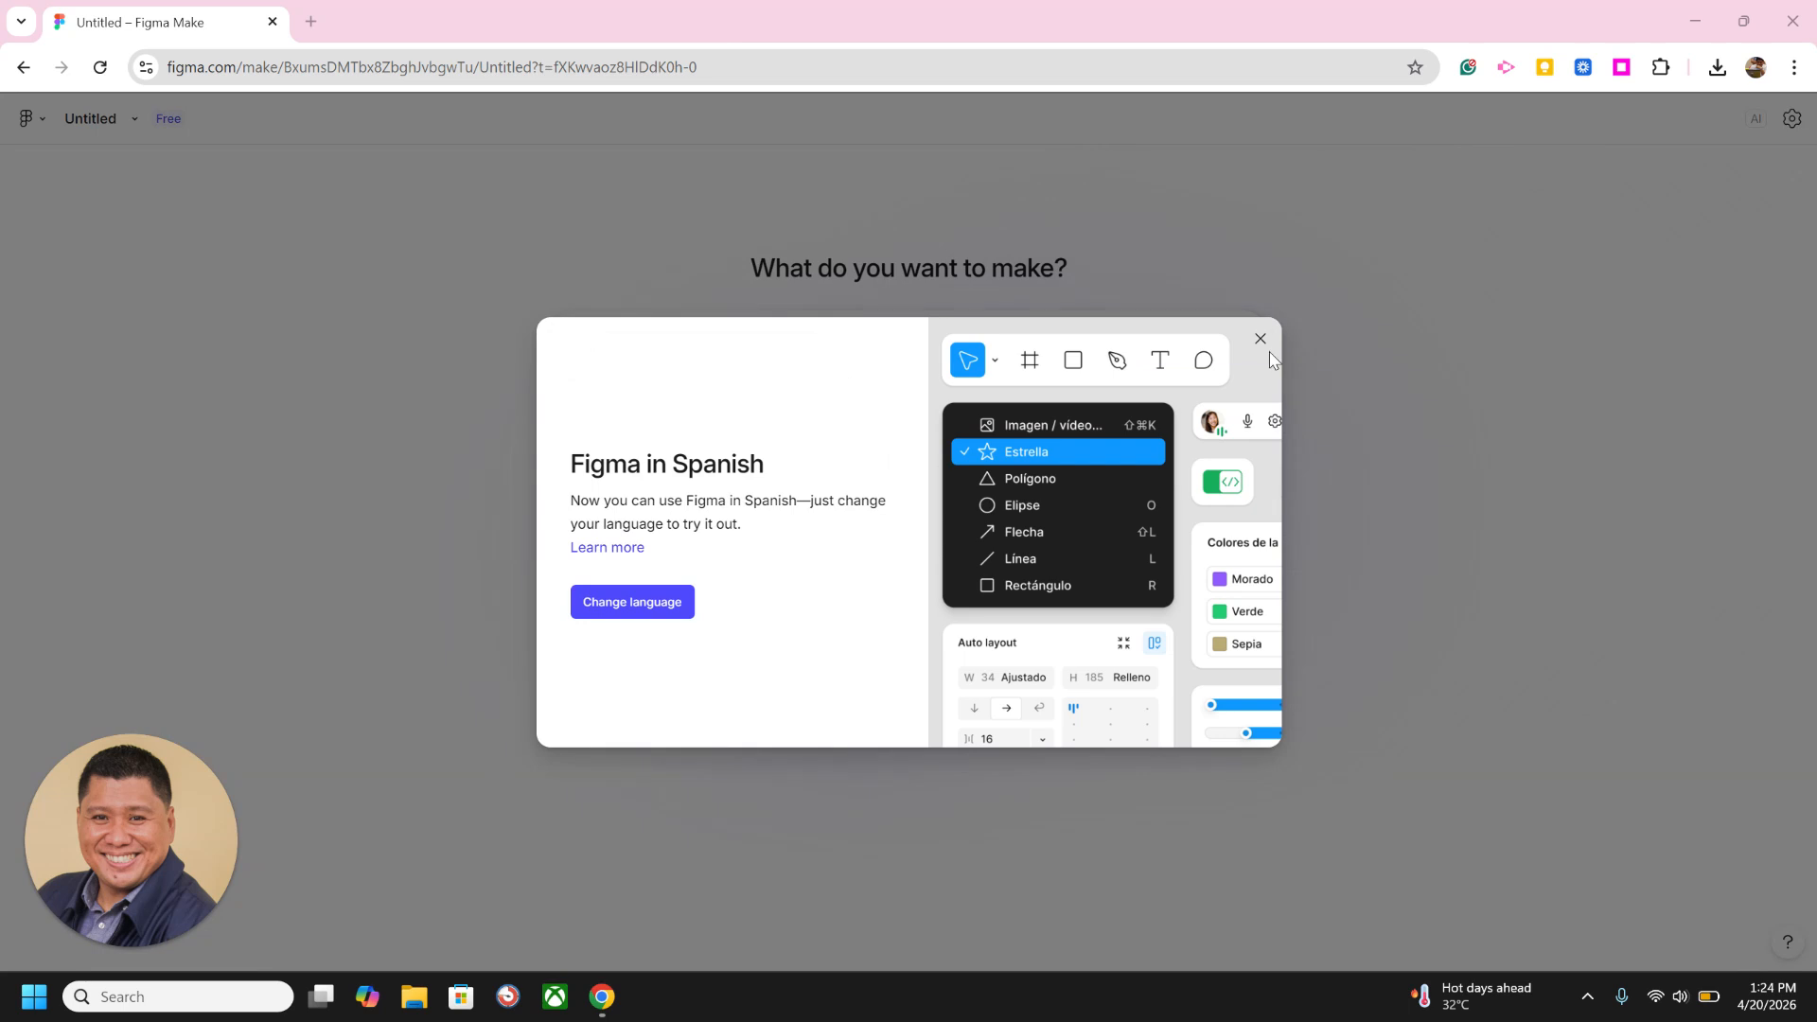
click(1261, 339)
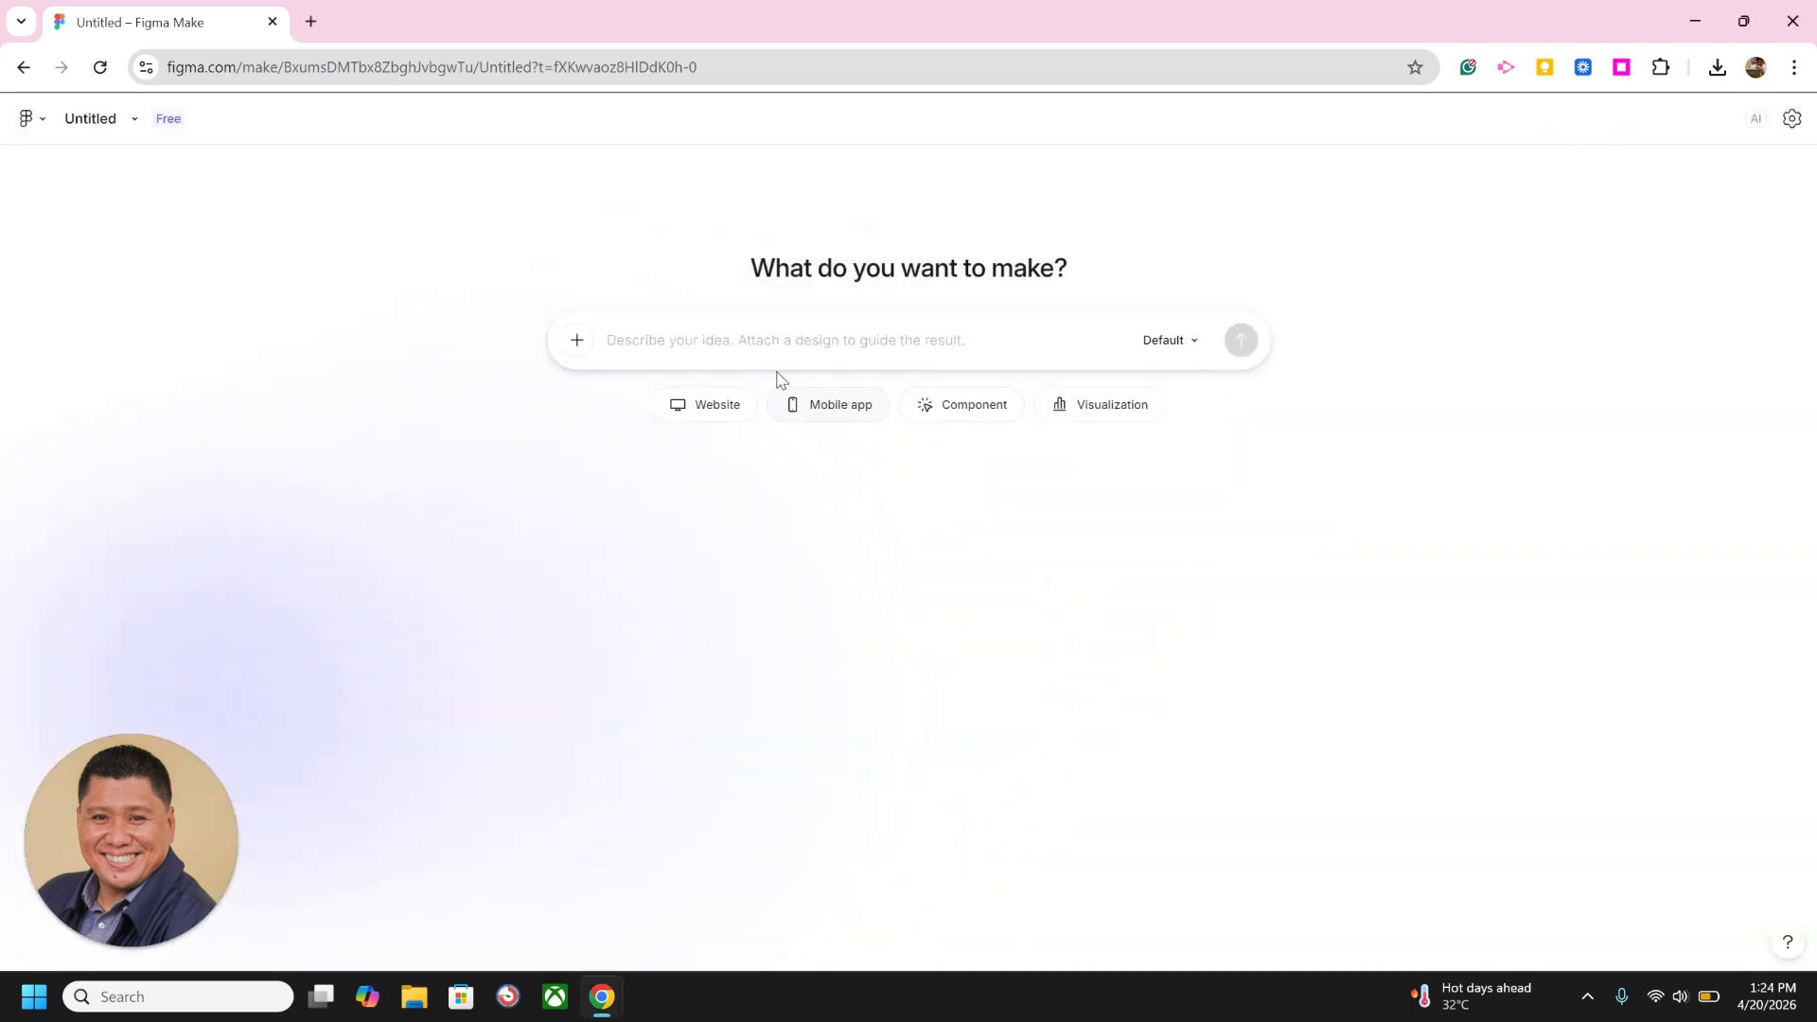
Submit the prompt "Generate a game that will teach students how to add numbers. This is for grade 5 students."
click(813, 338)
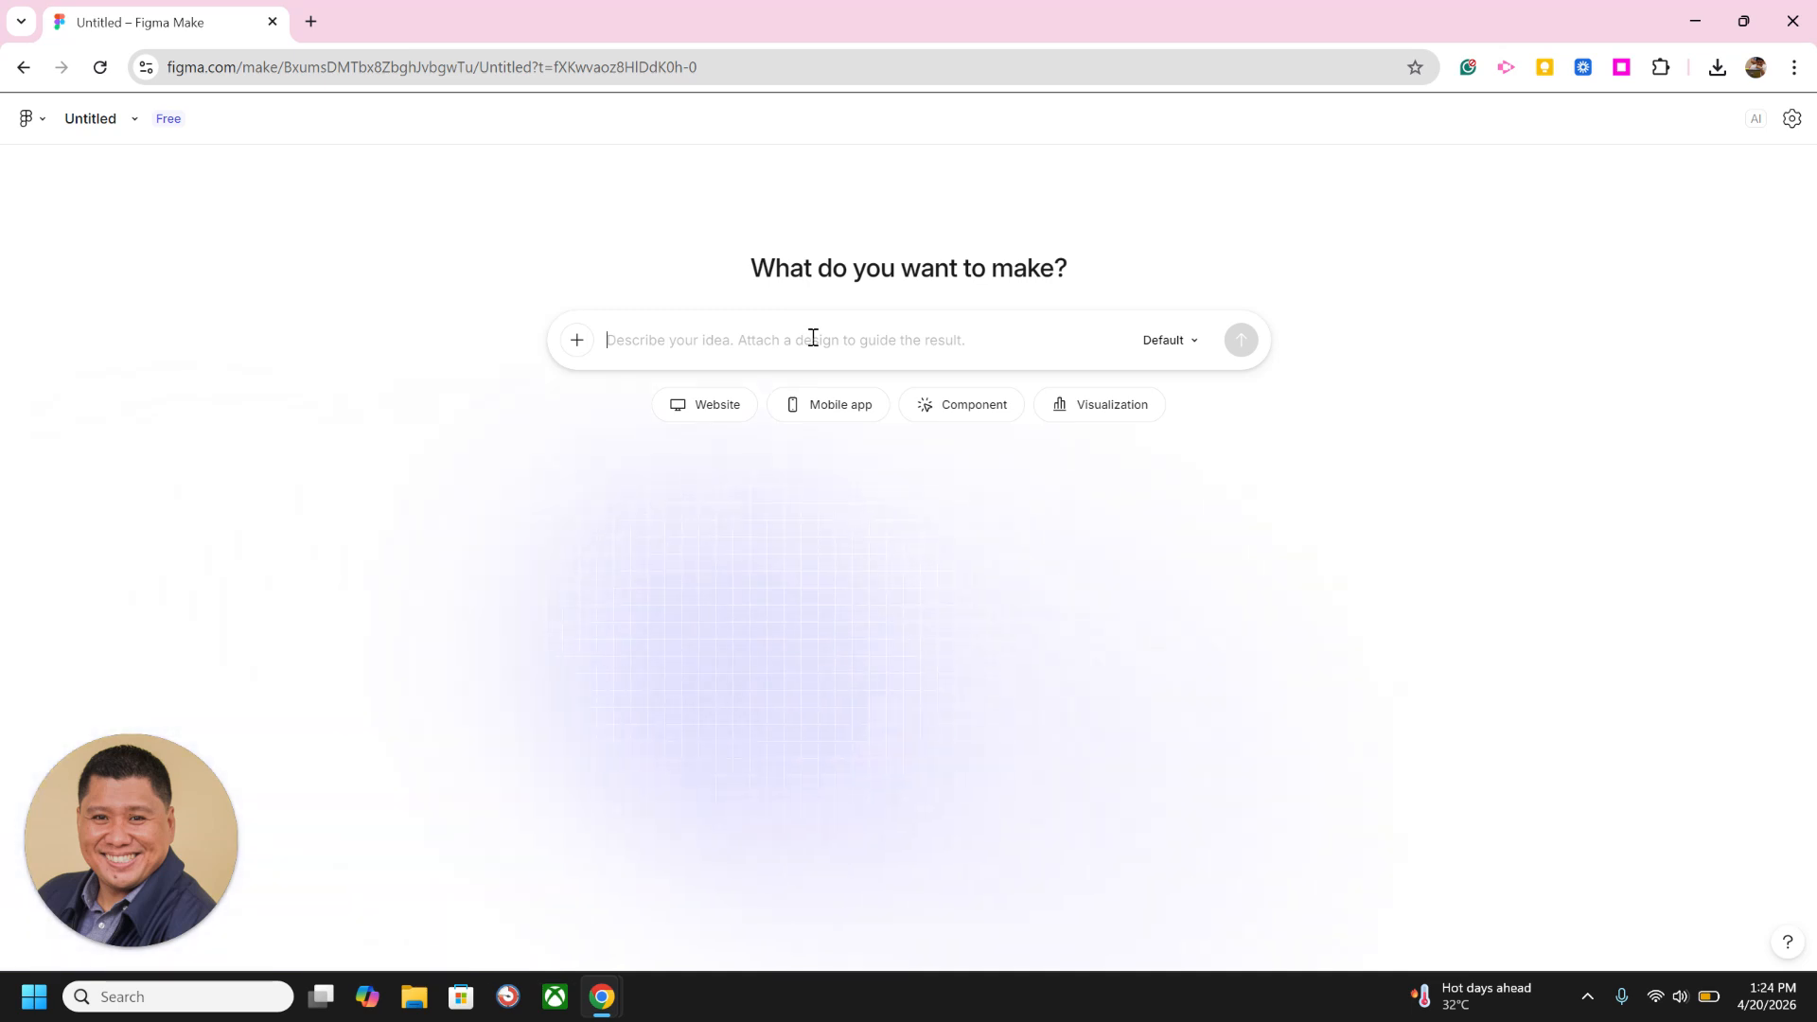
text(Generate a)
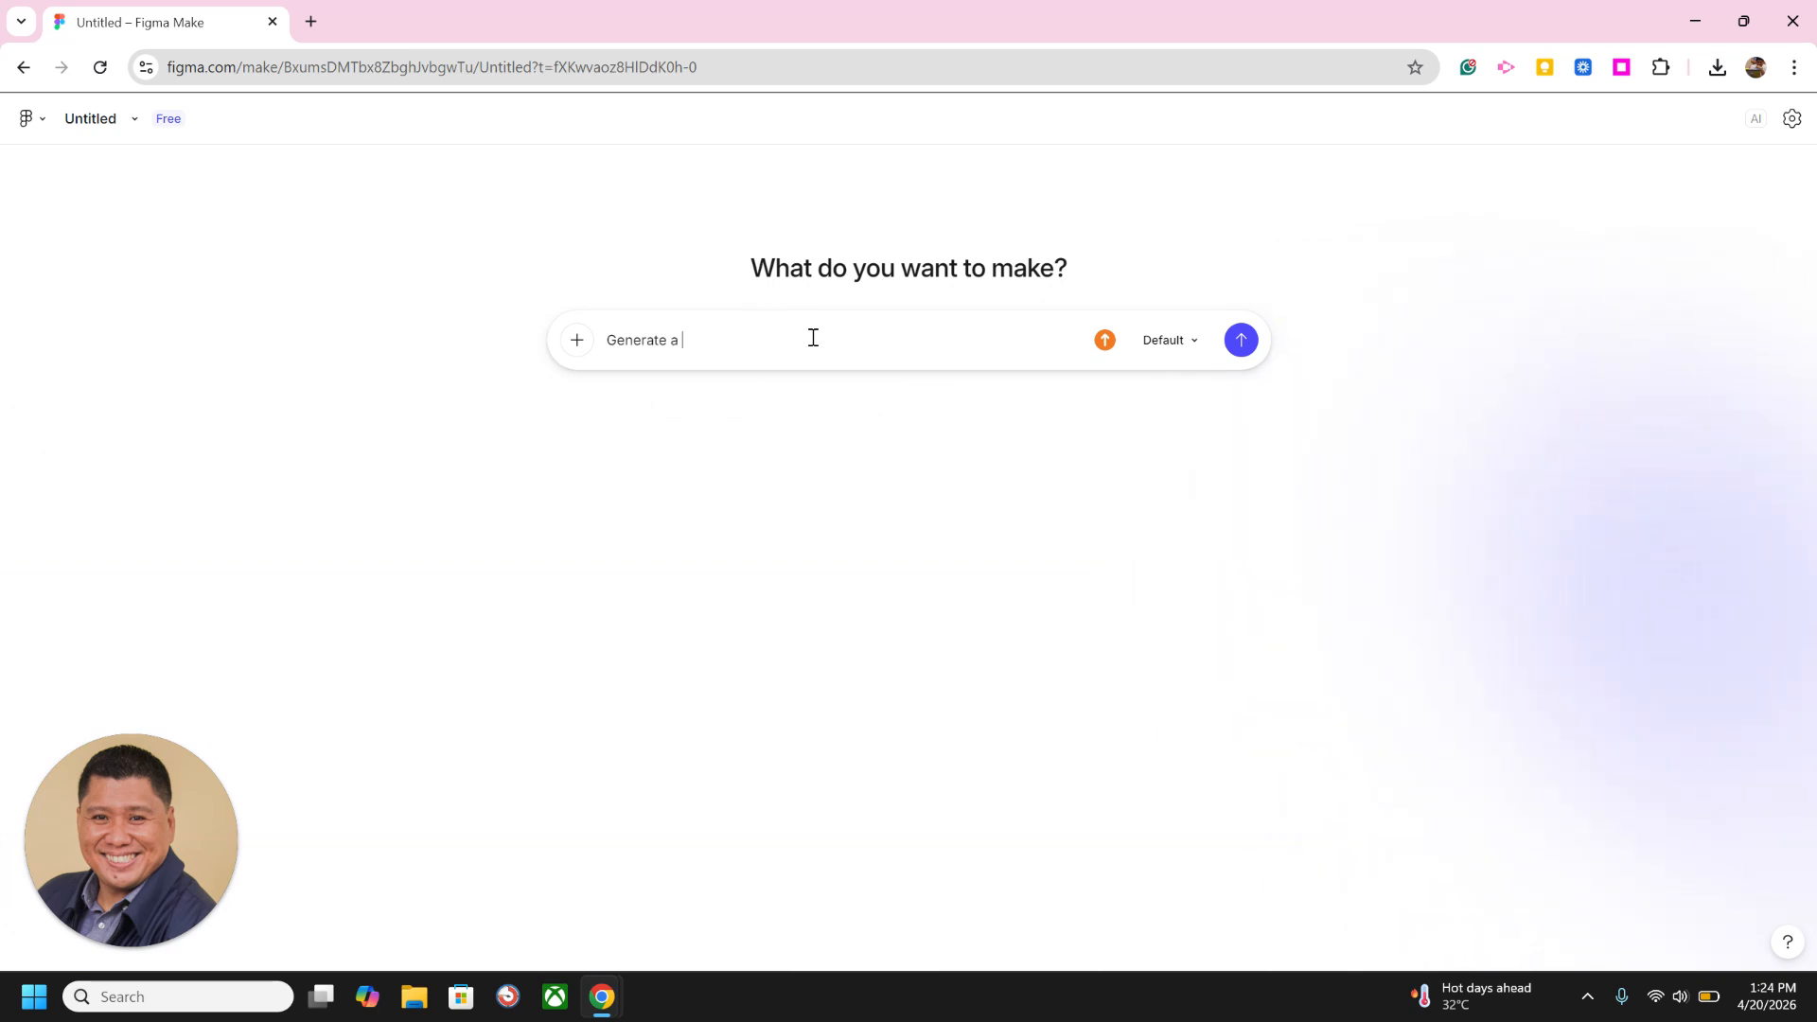
text( game th)
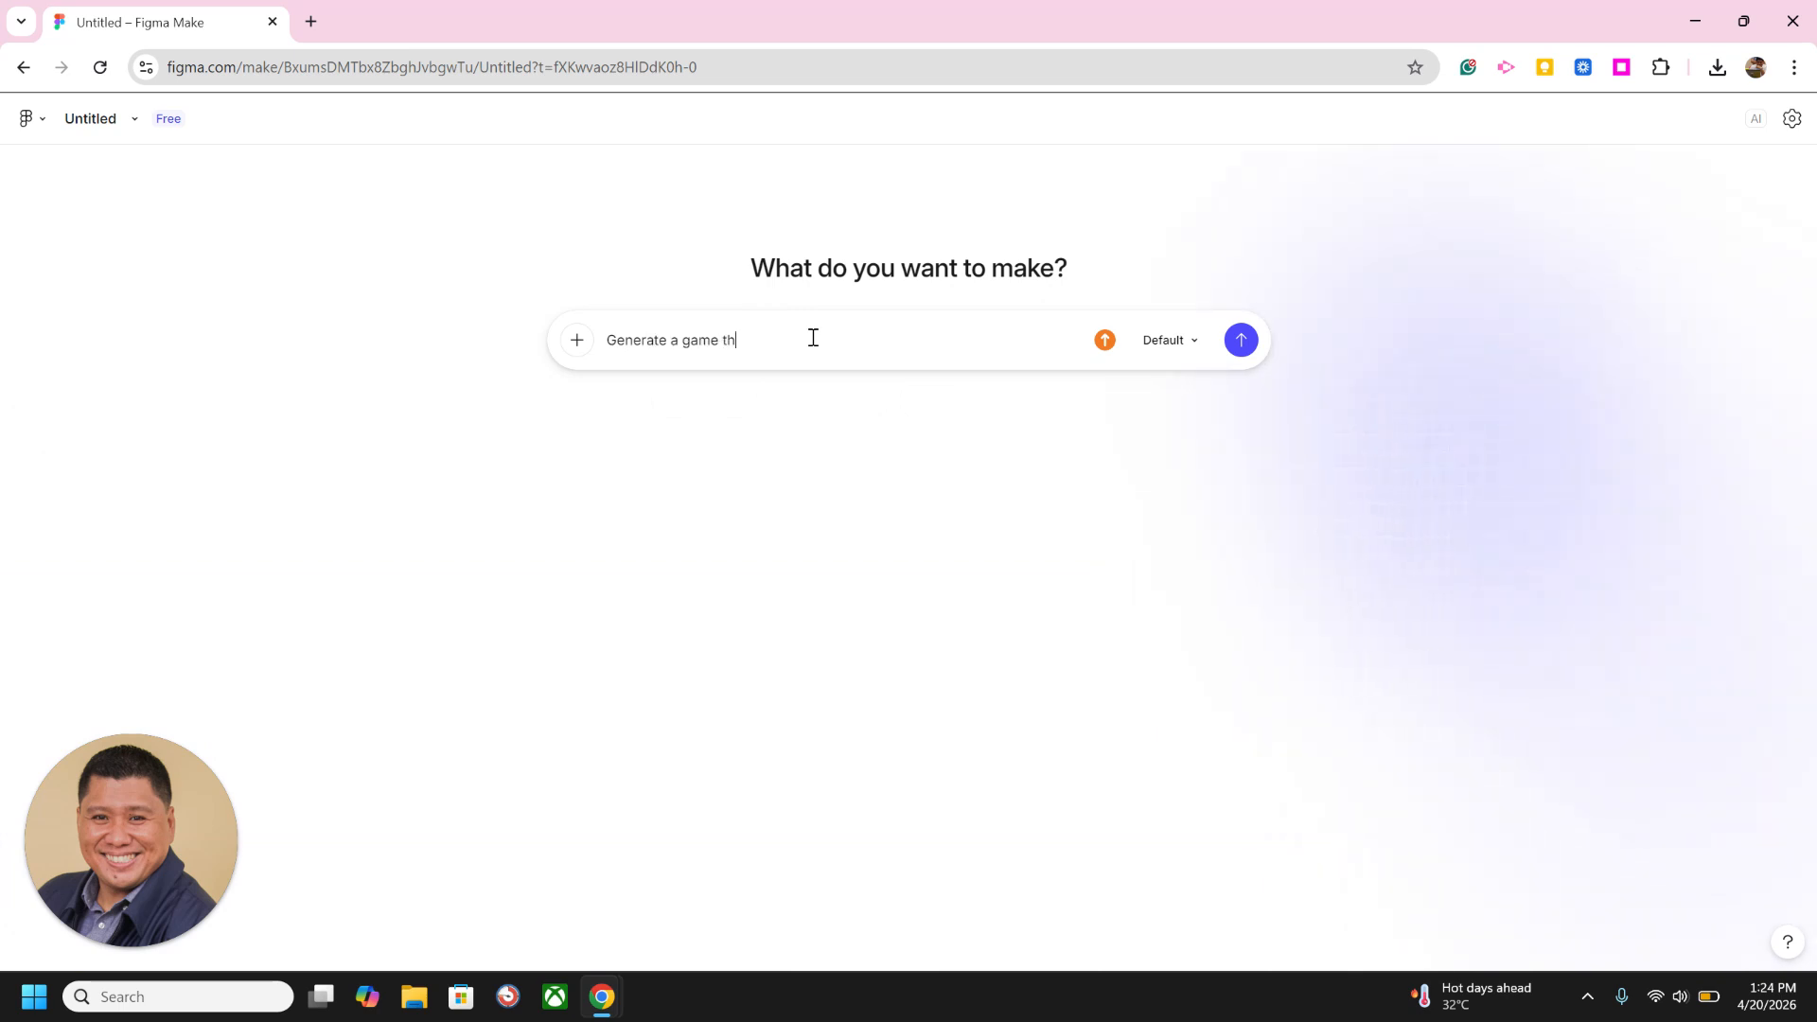
text(at wil)
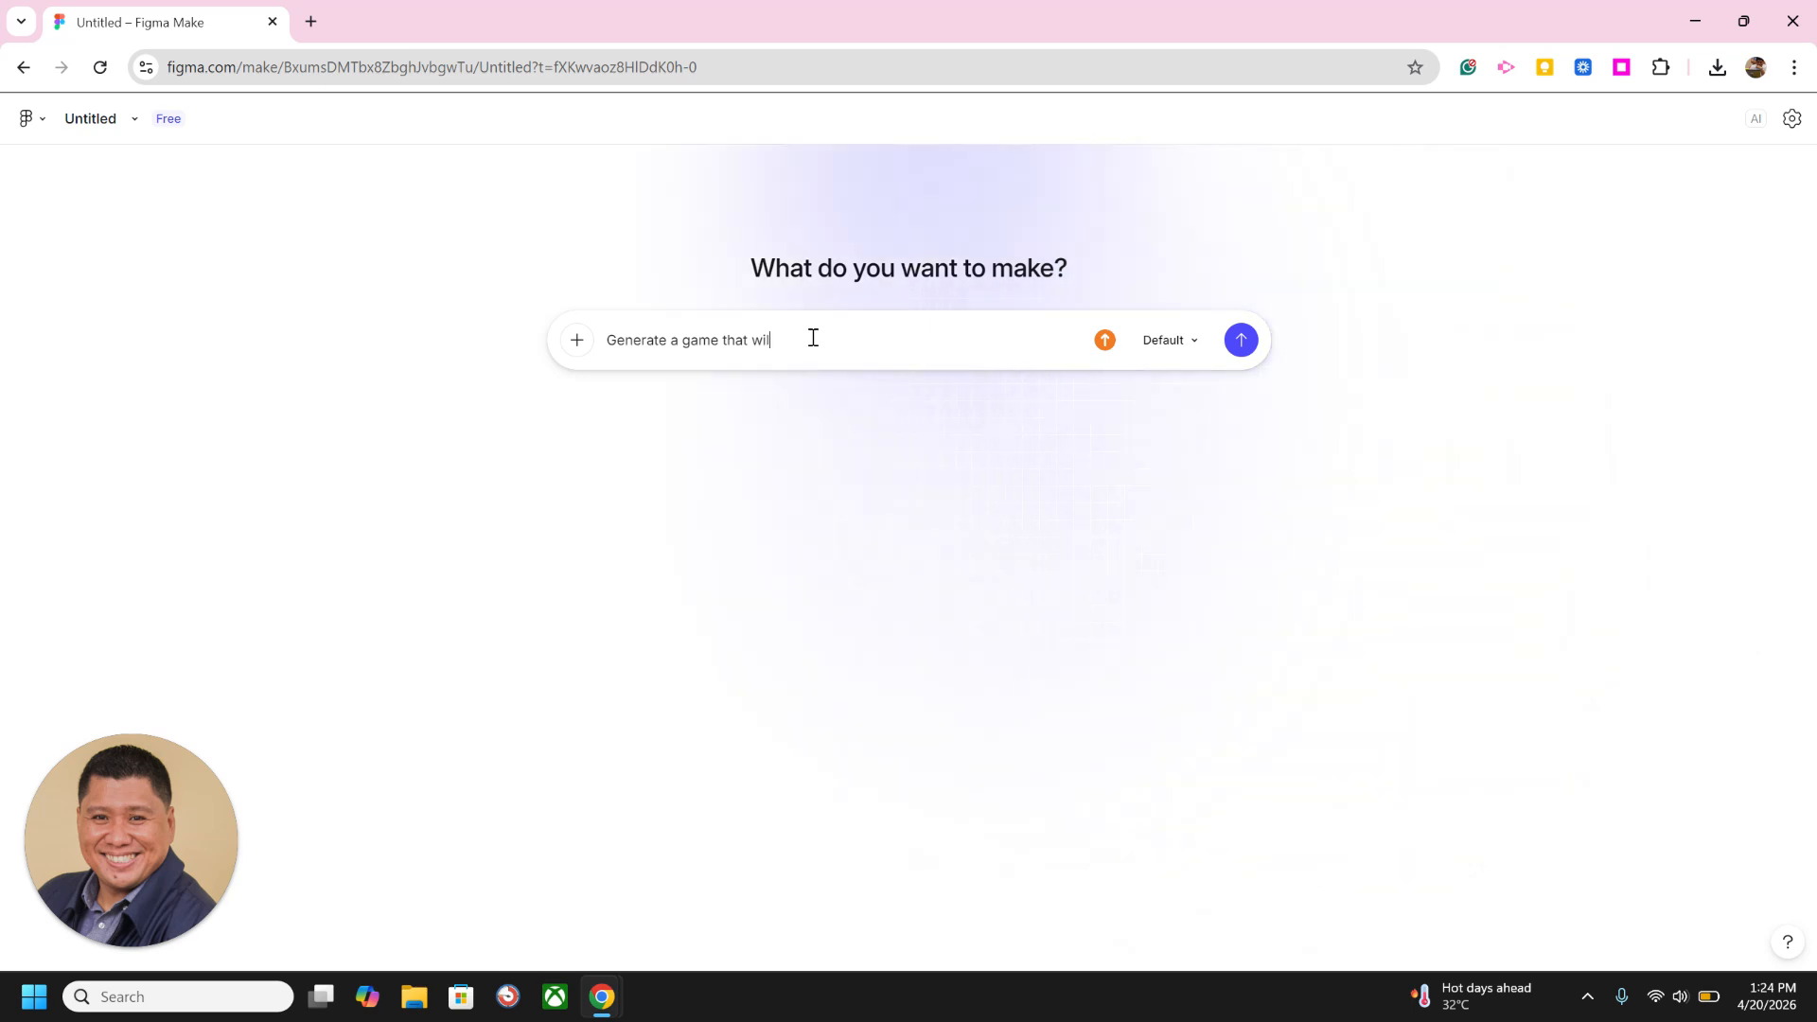
text(l teach st)
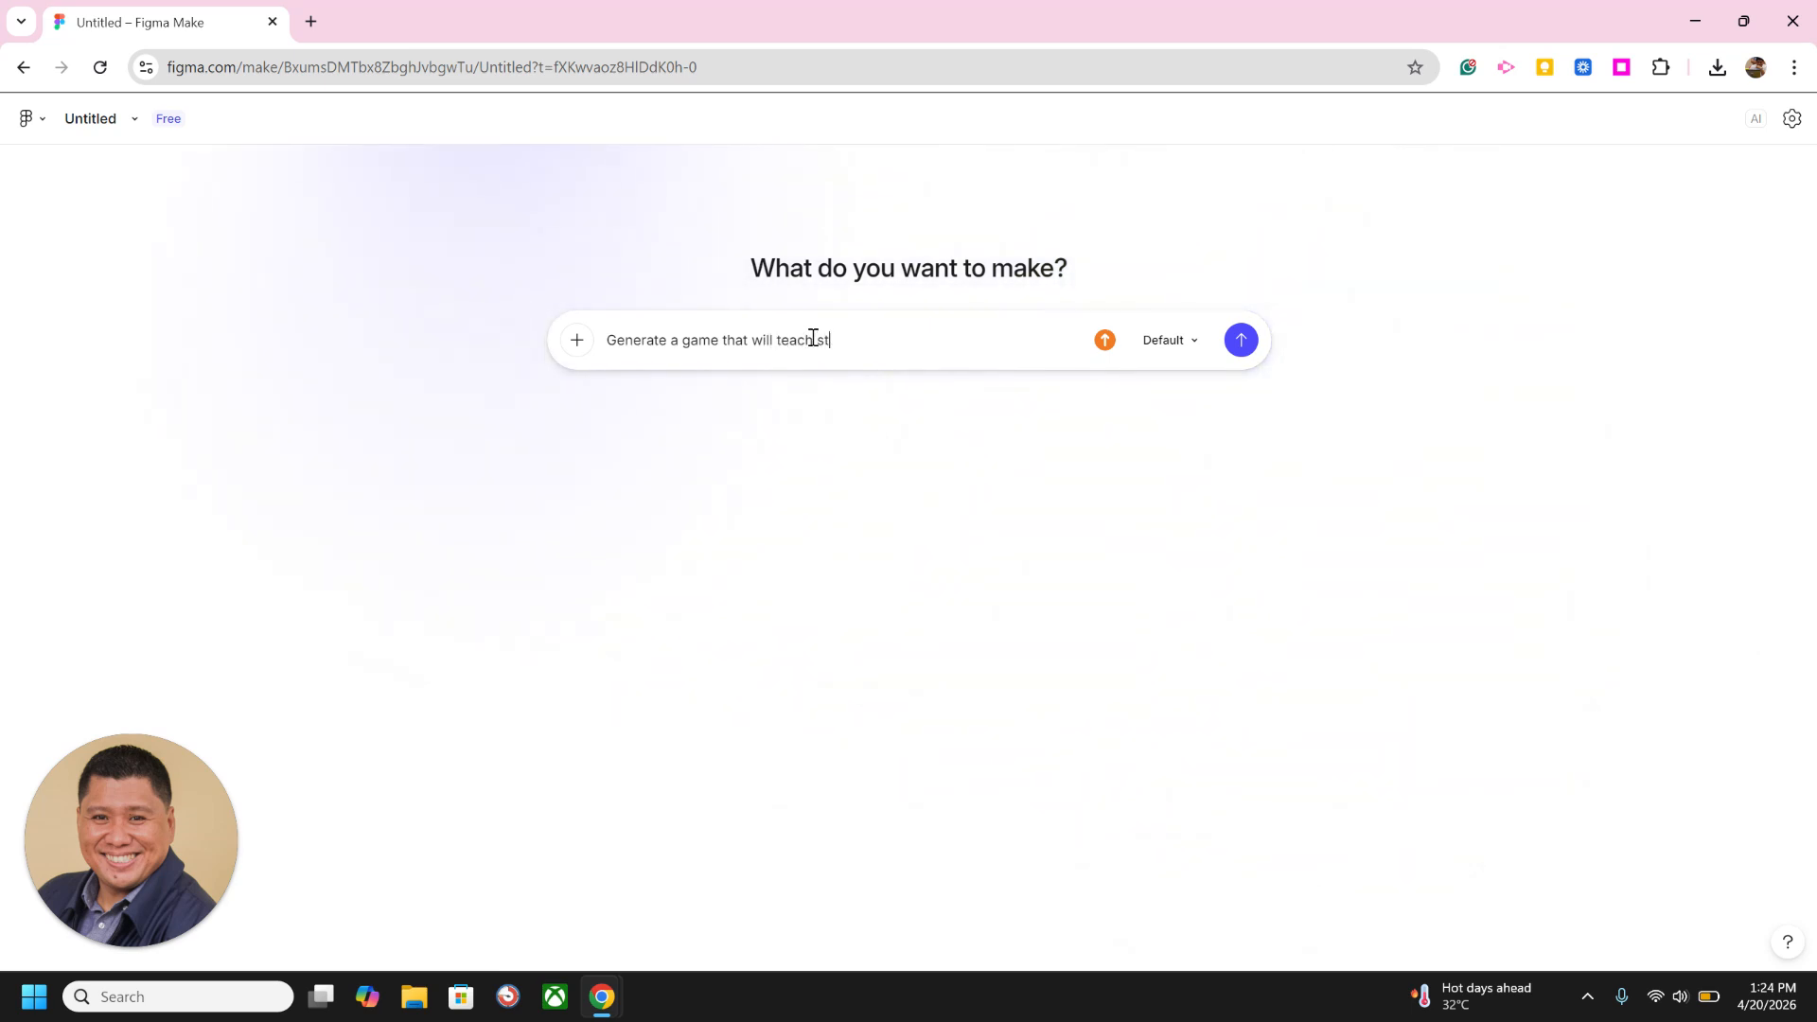
text(udents how to ad)
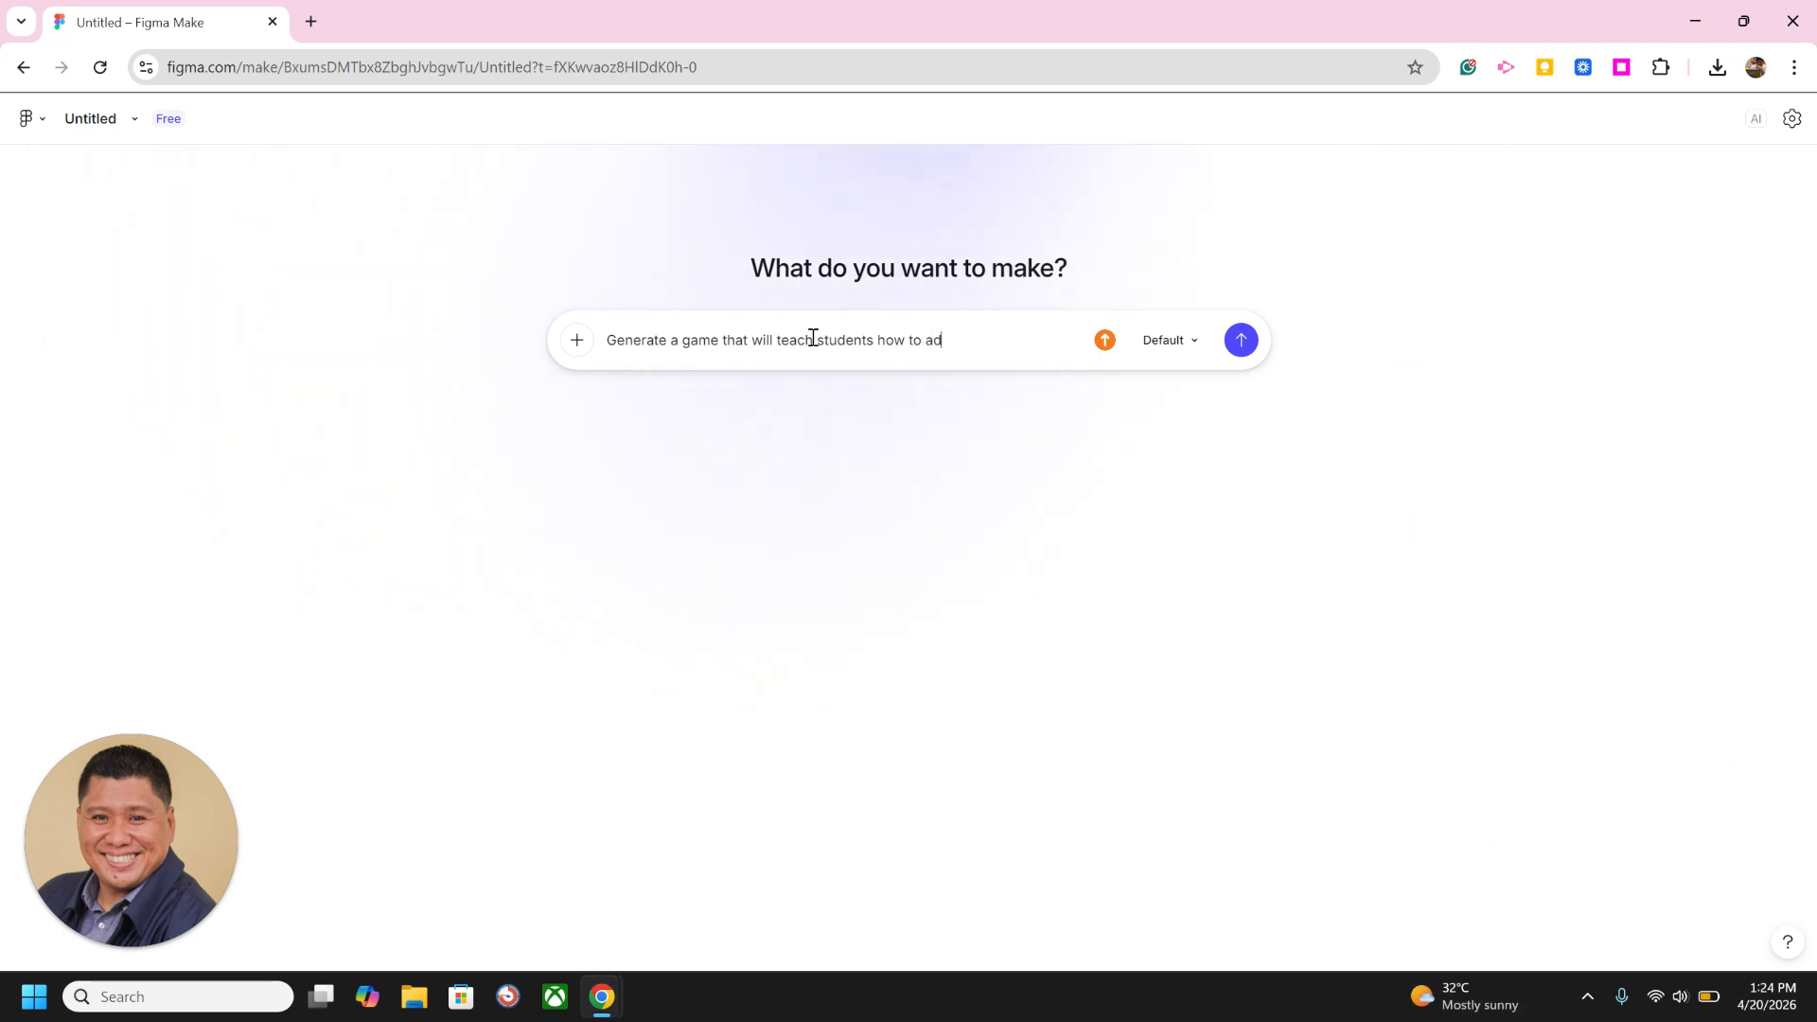
text(d number)
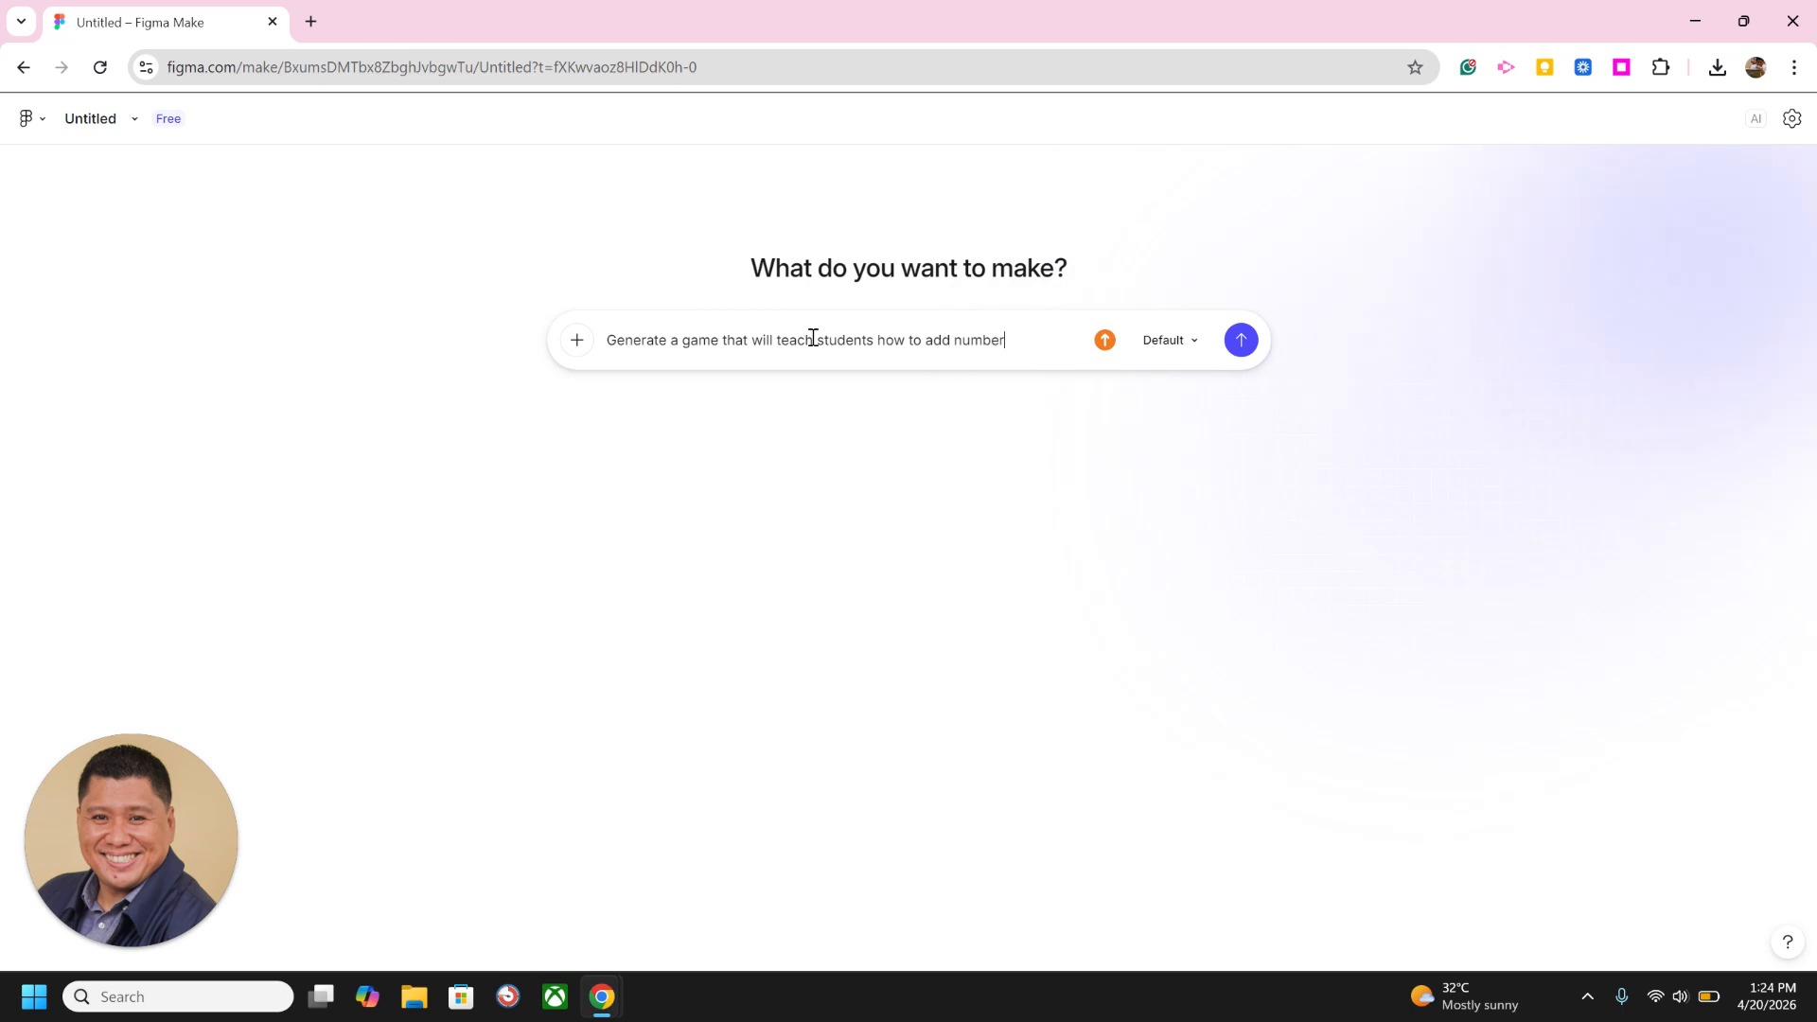
text(s.)
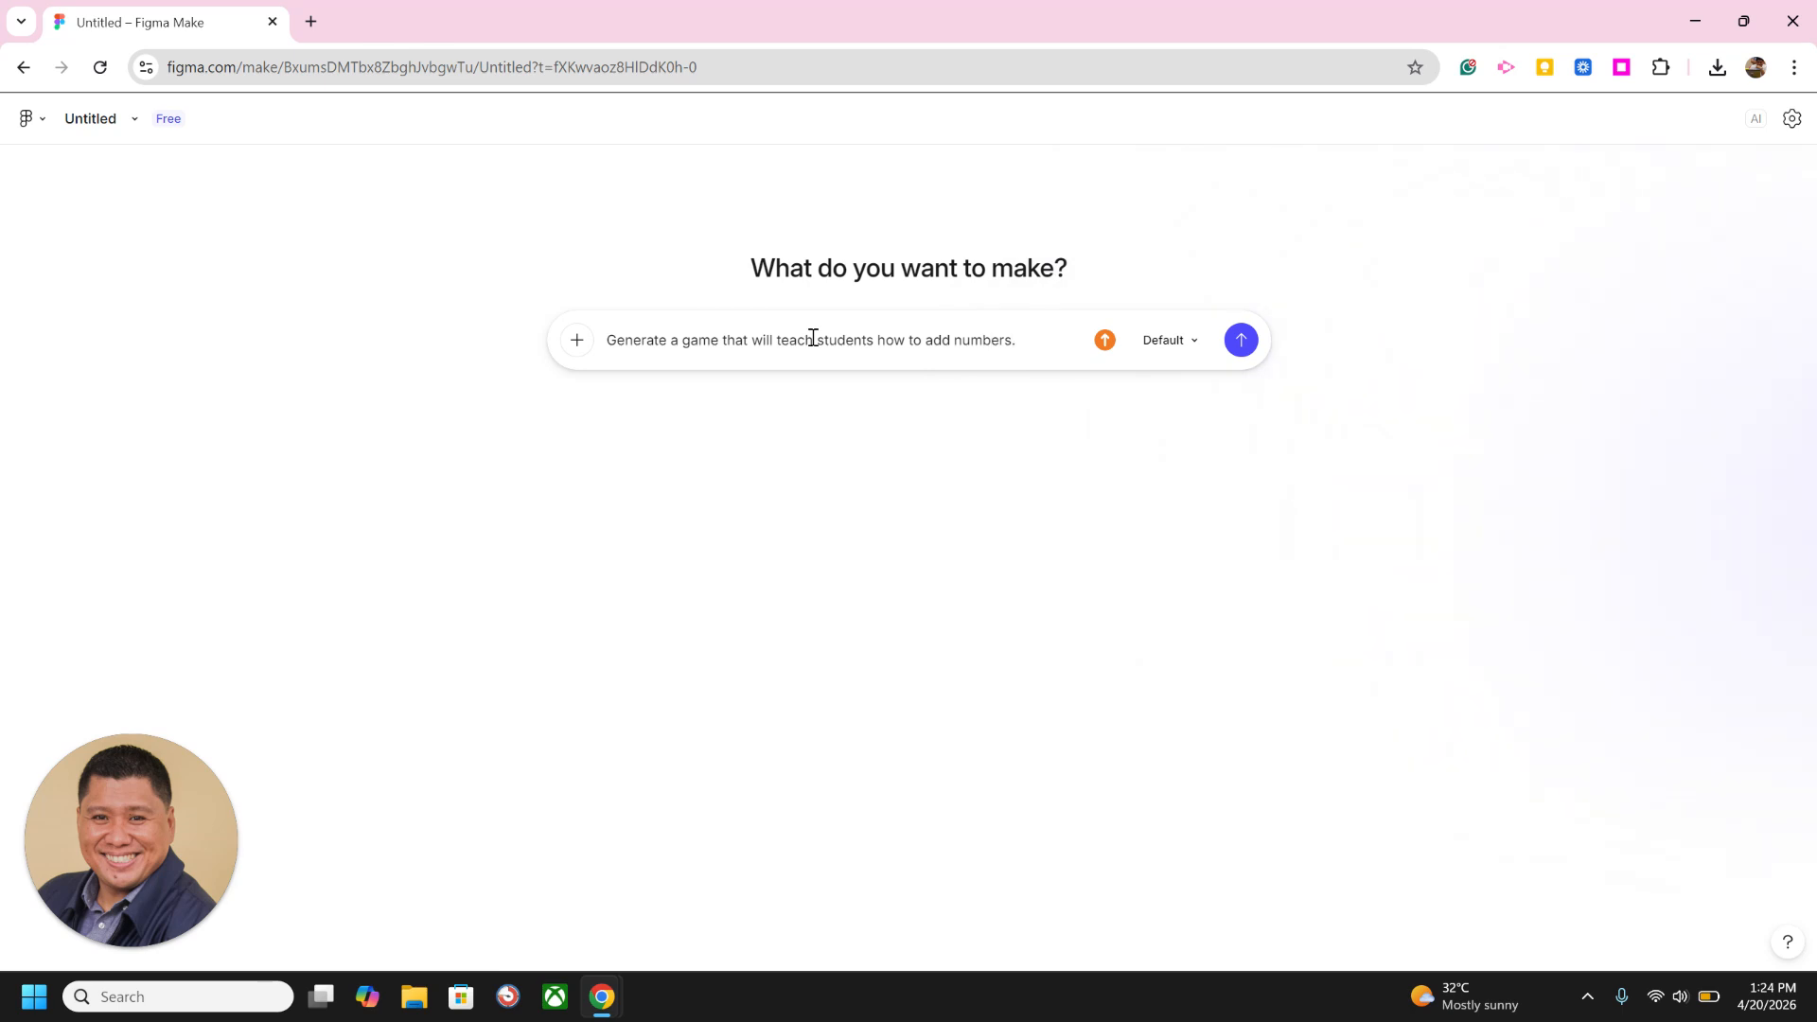
text( This is )
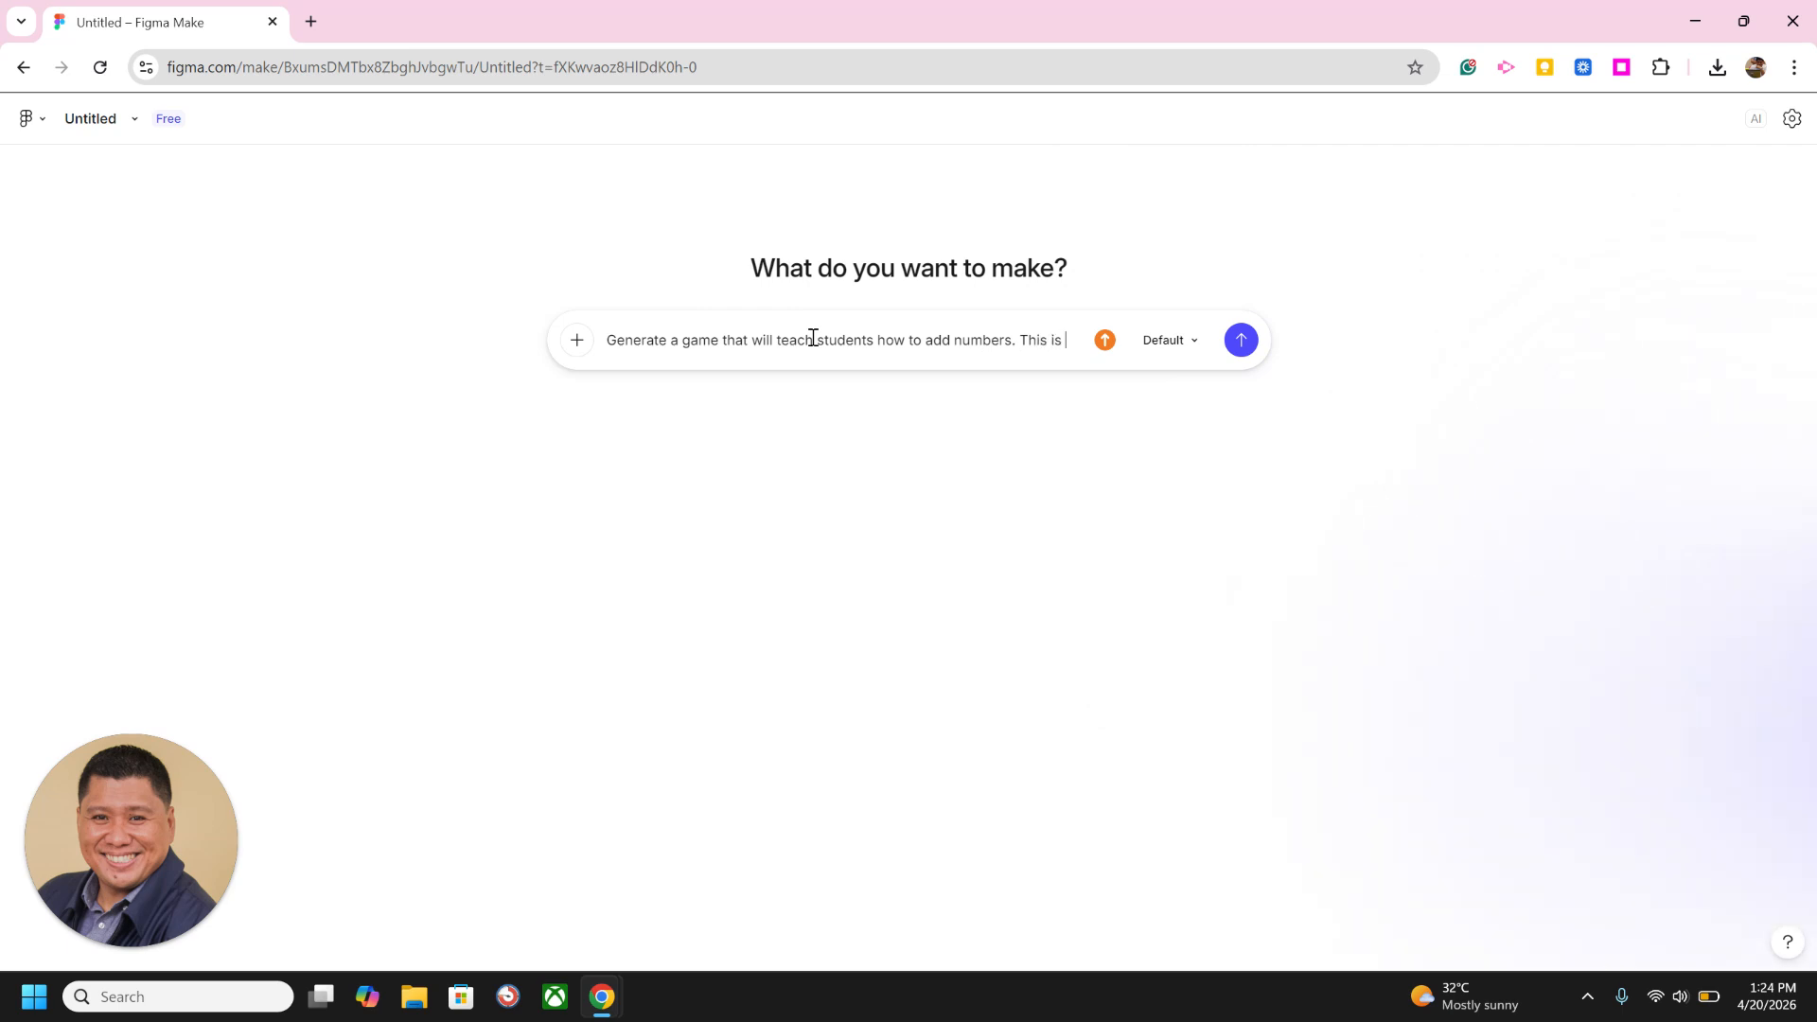
text(for )
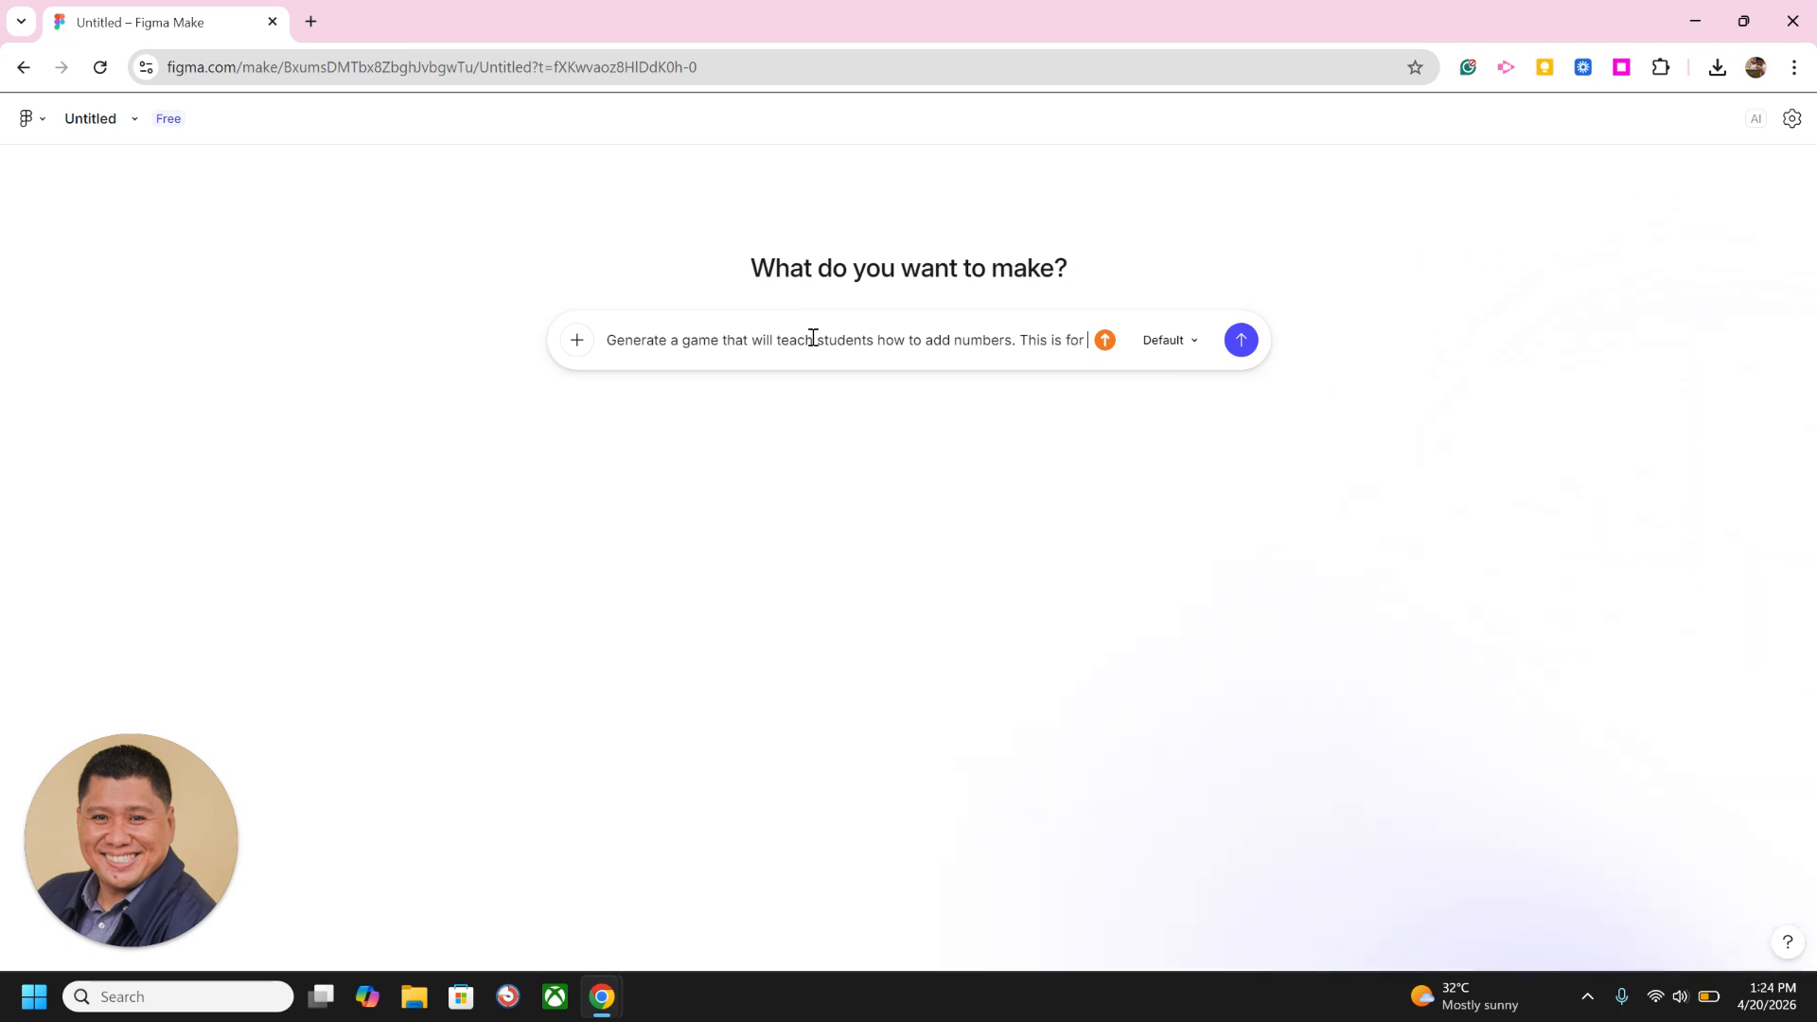
text(grad)
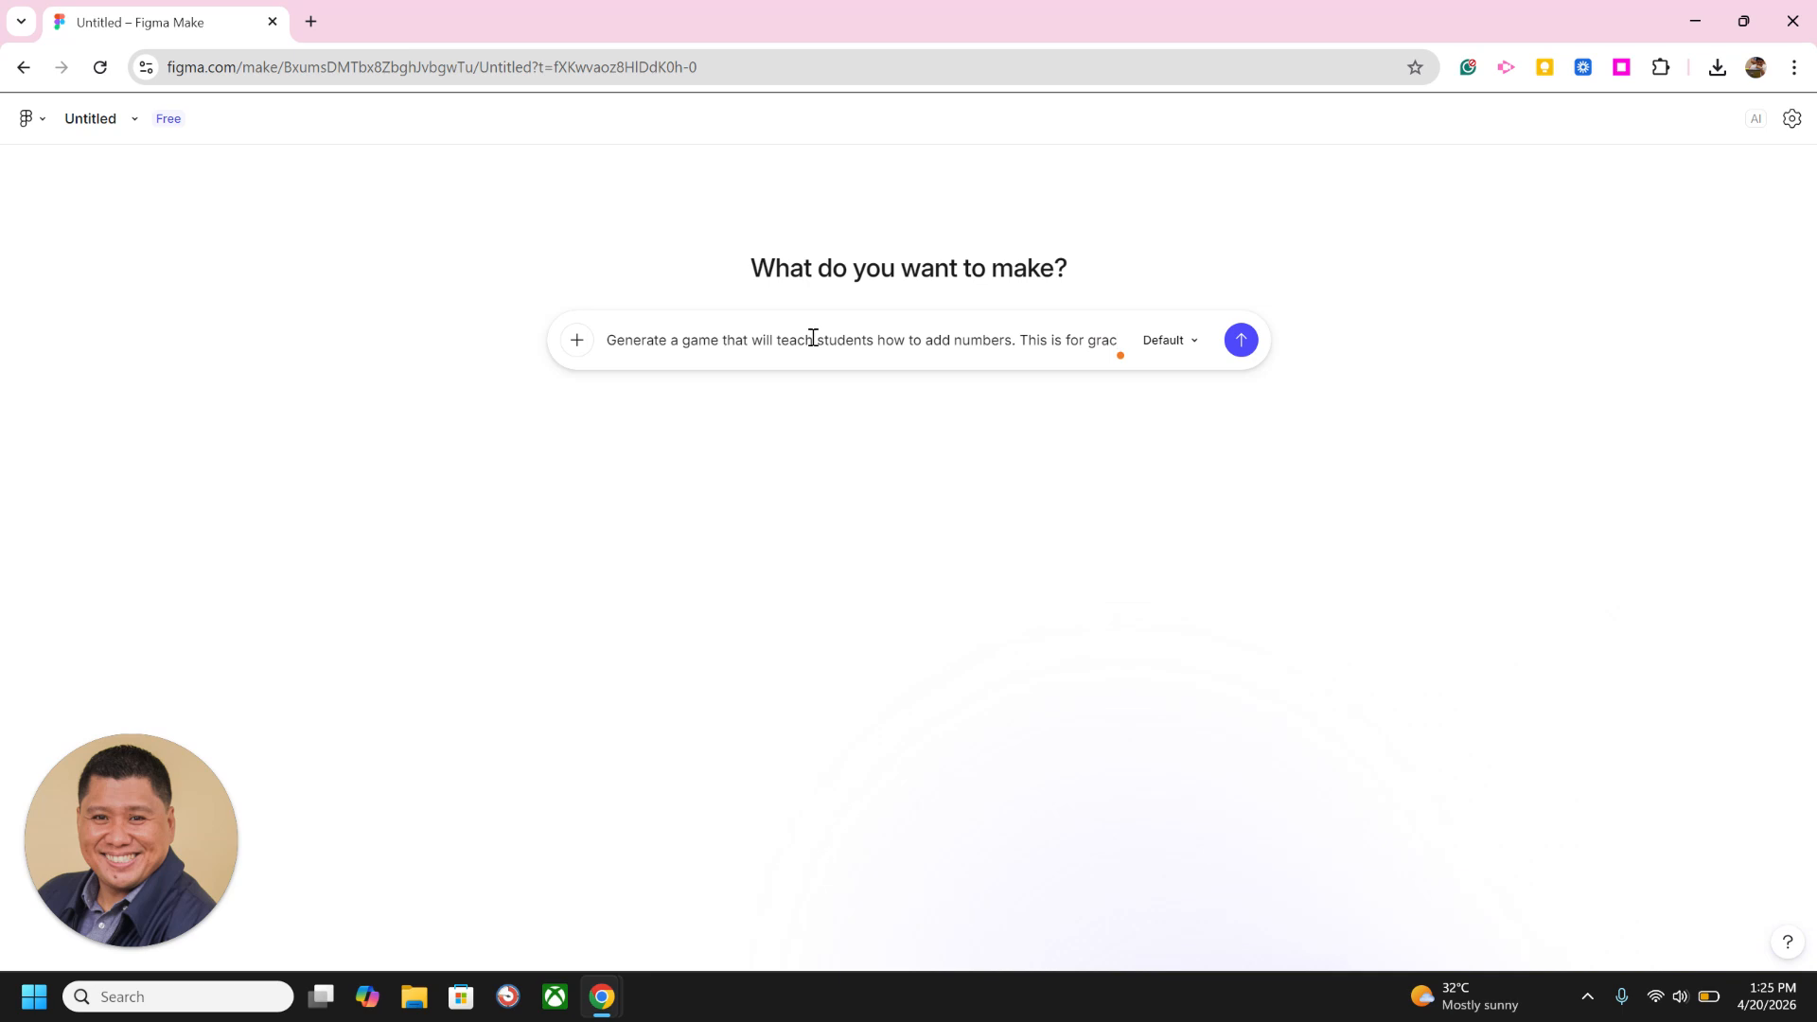
text(e)
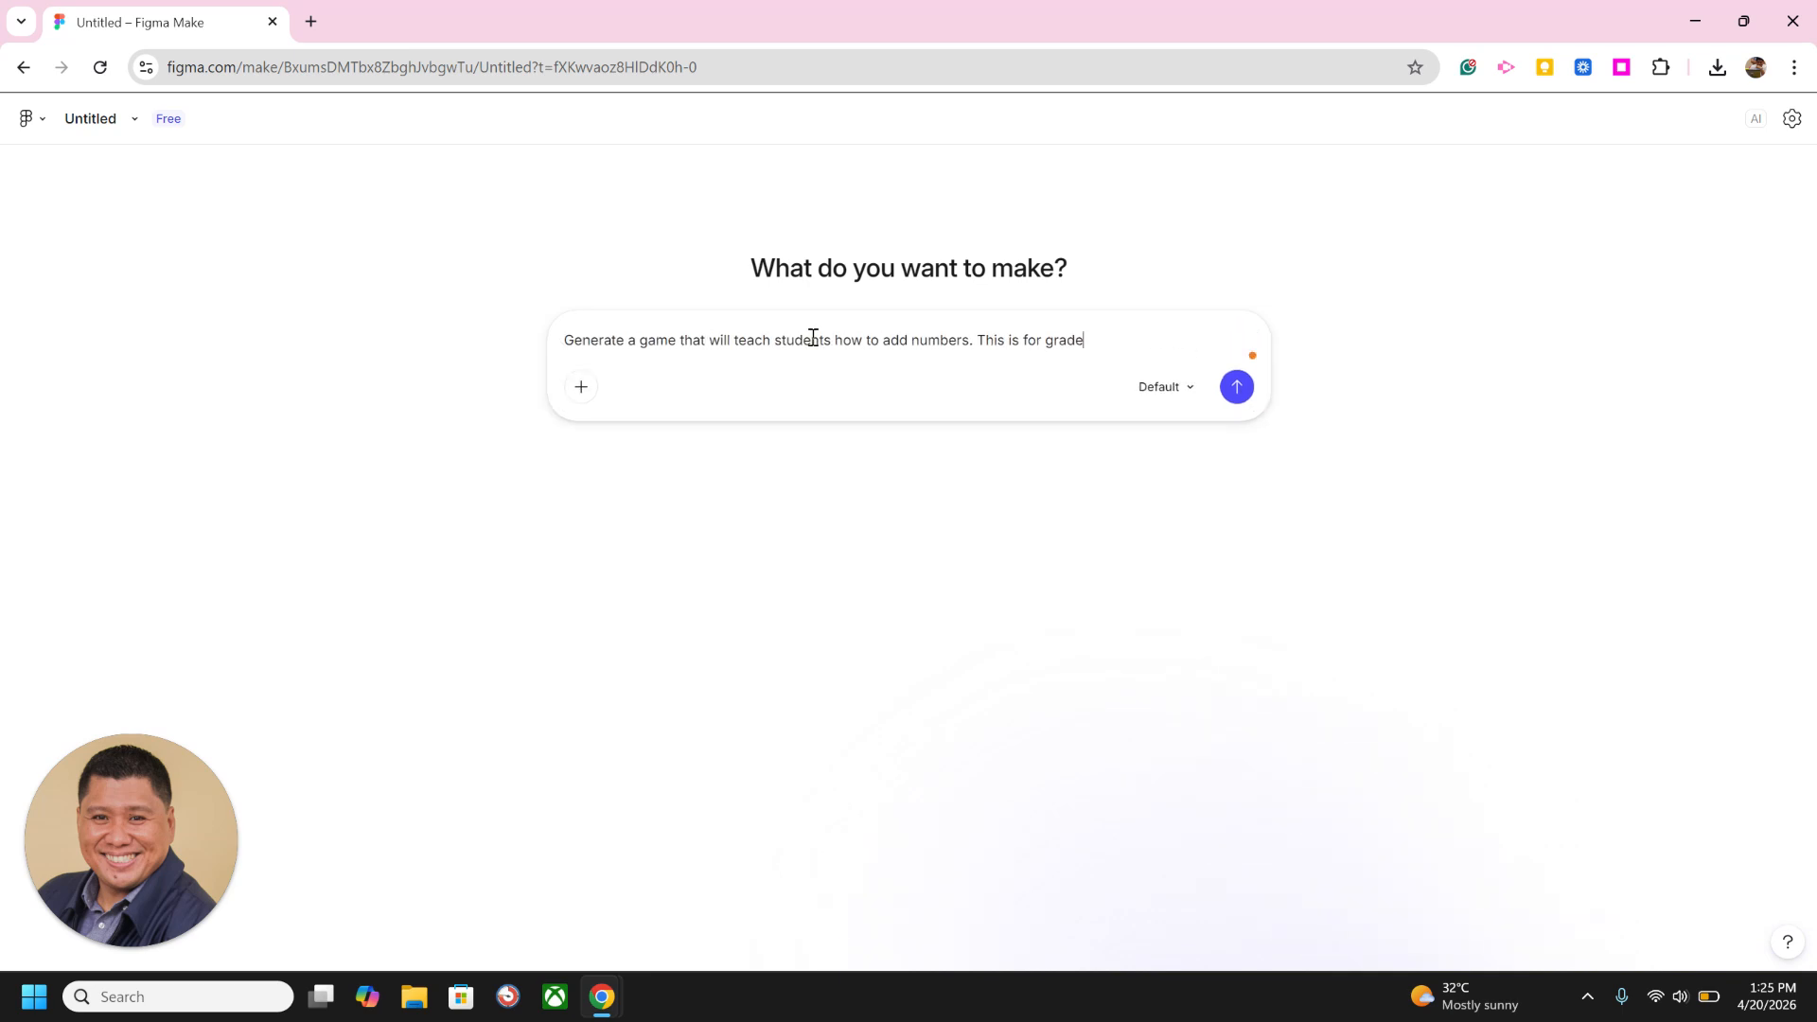
text( 5 students.)
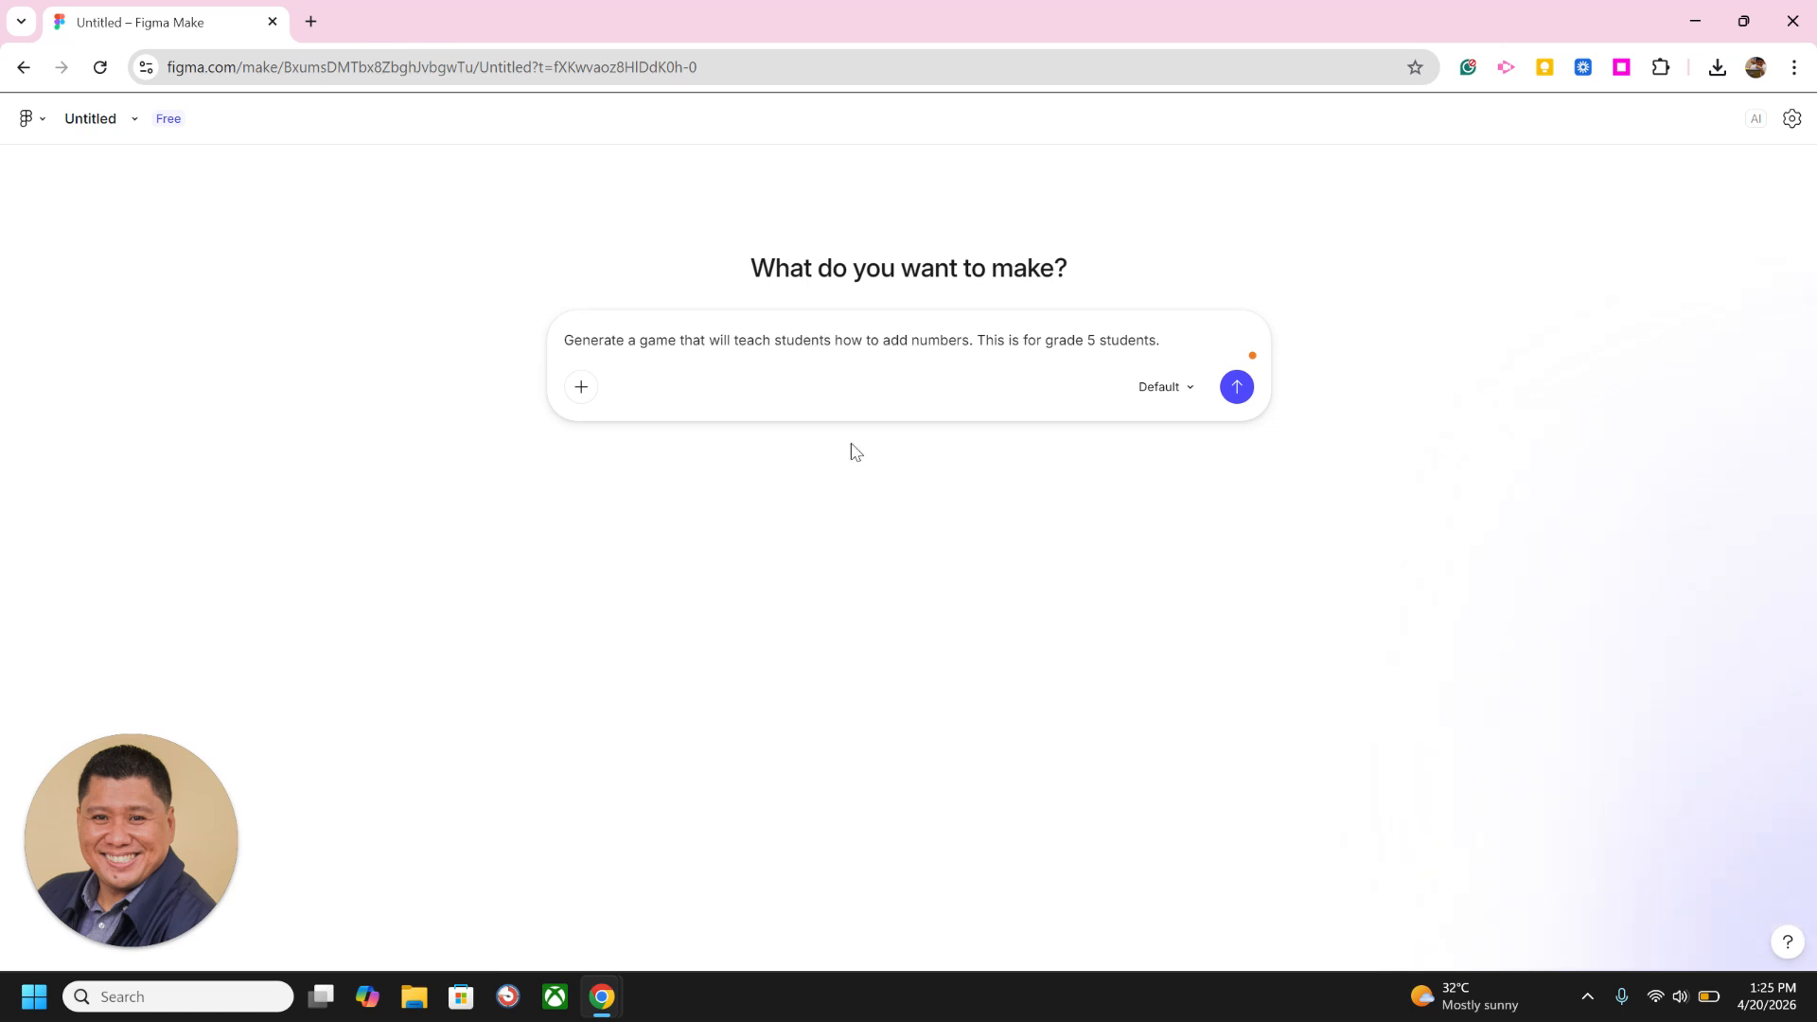
click(1238, 388)
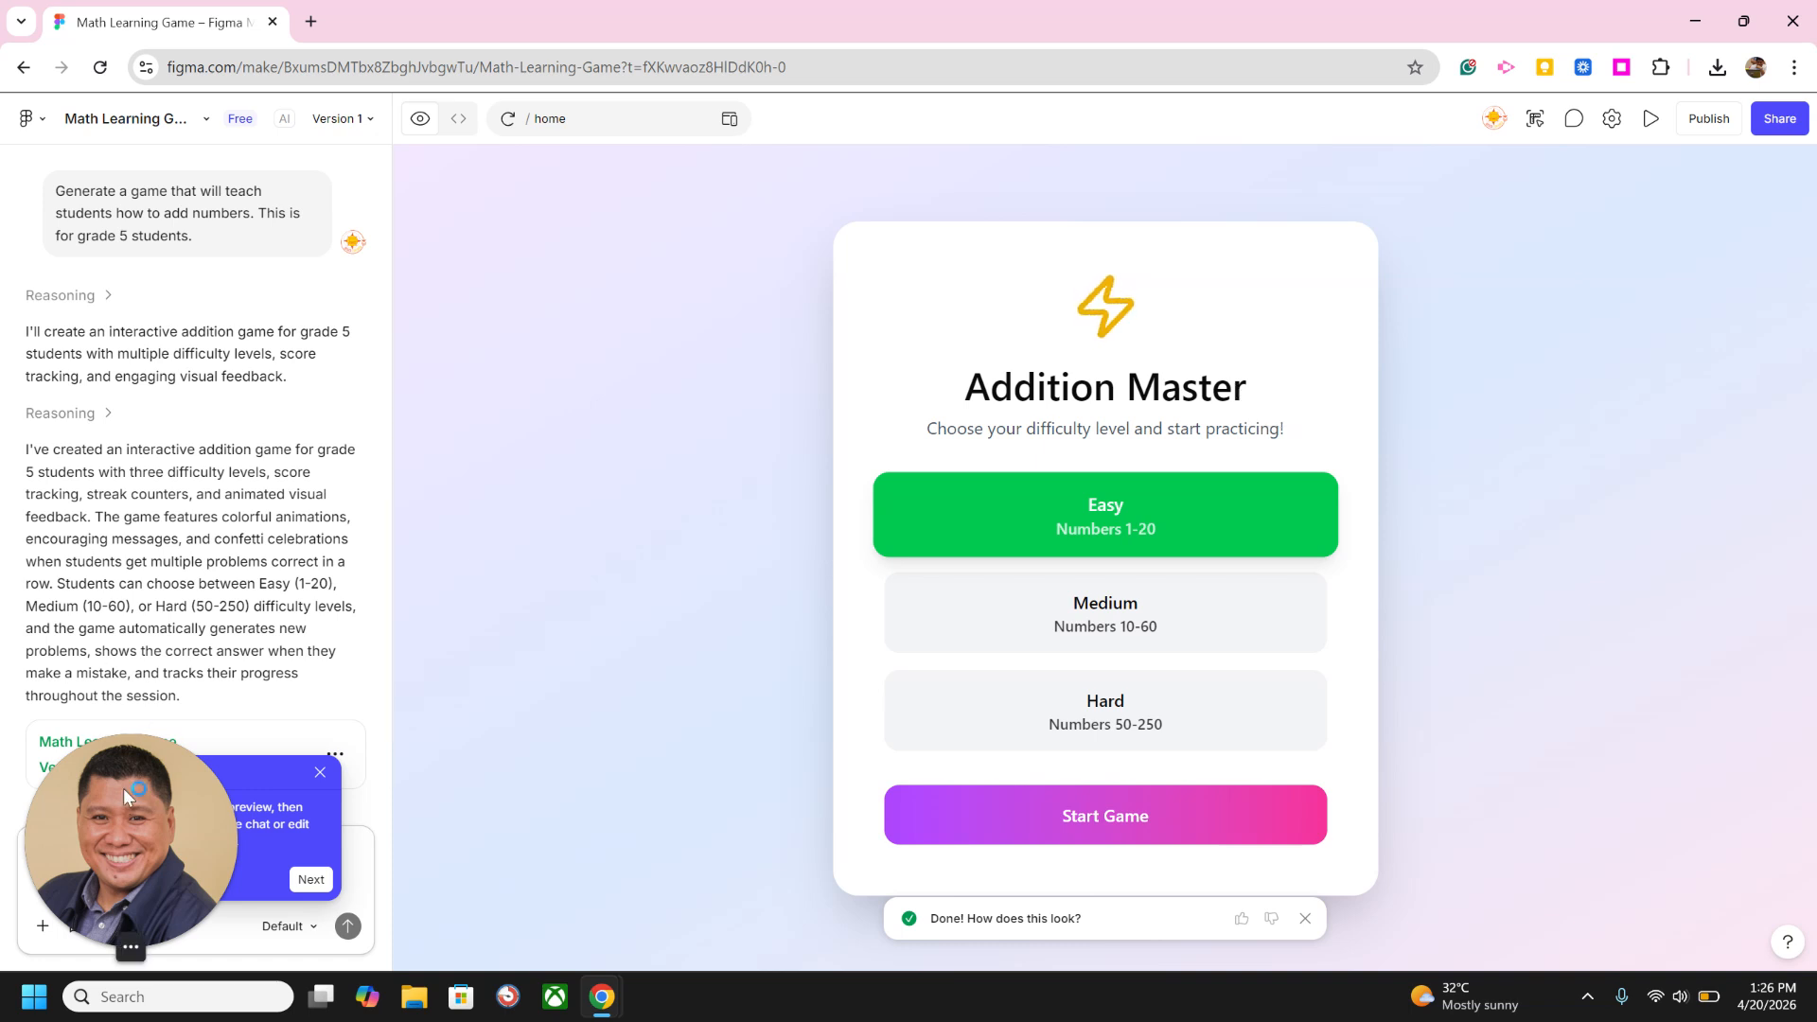
Dismiss the onboarding tip and test the game preview on Easy difficulty, submitting 20 as the answer to 17 + 3
drag(119, 798, 501, 492)
click(319, 772)
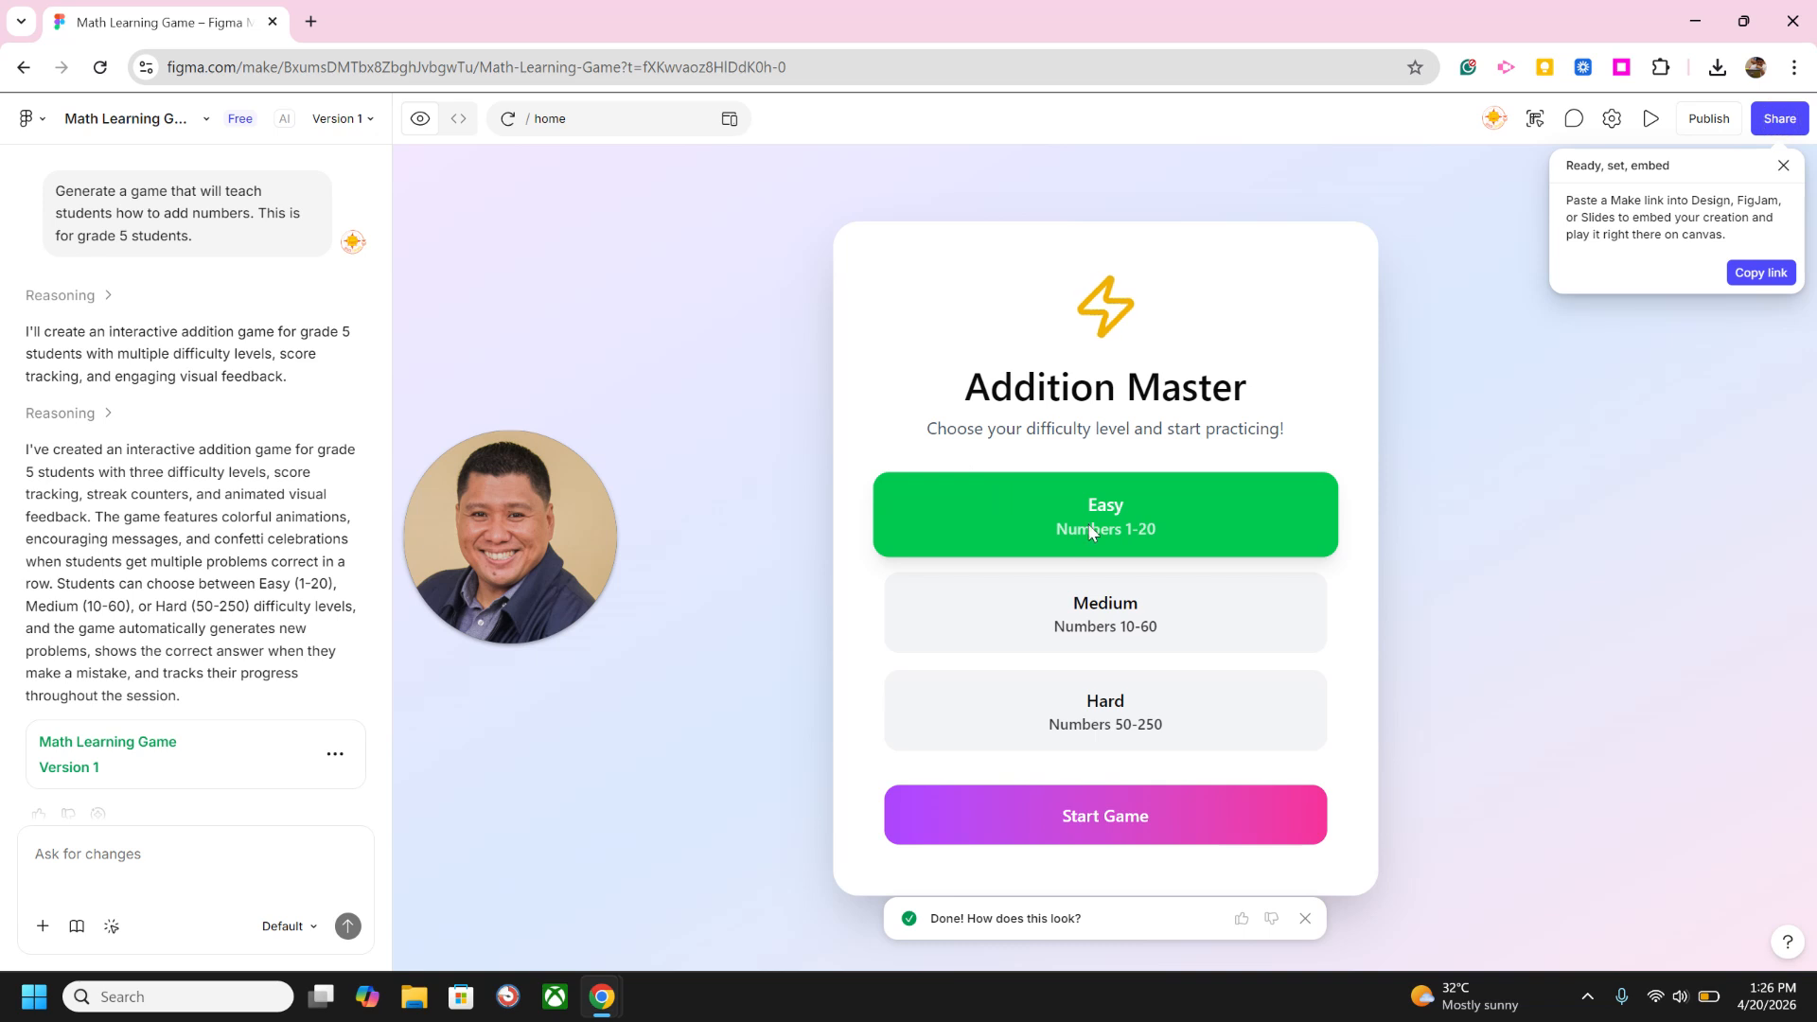
click(1126, 591)
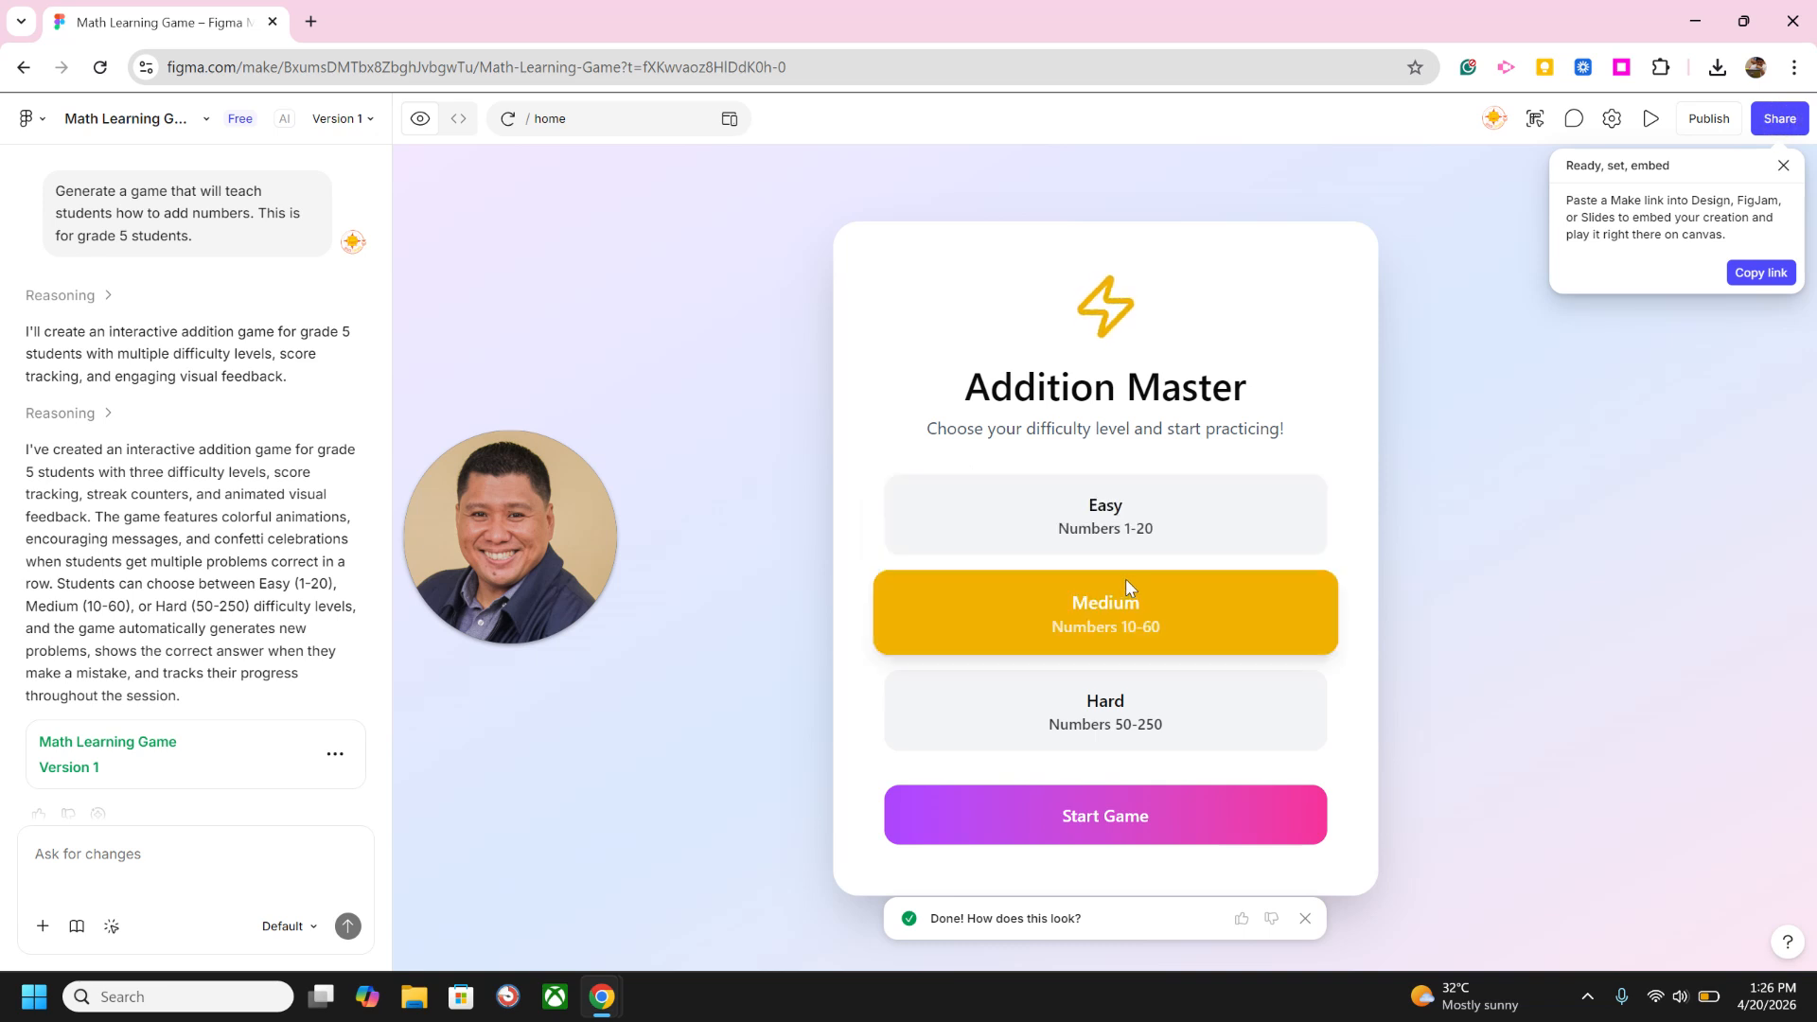
click(1104, 535)
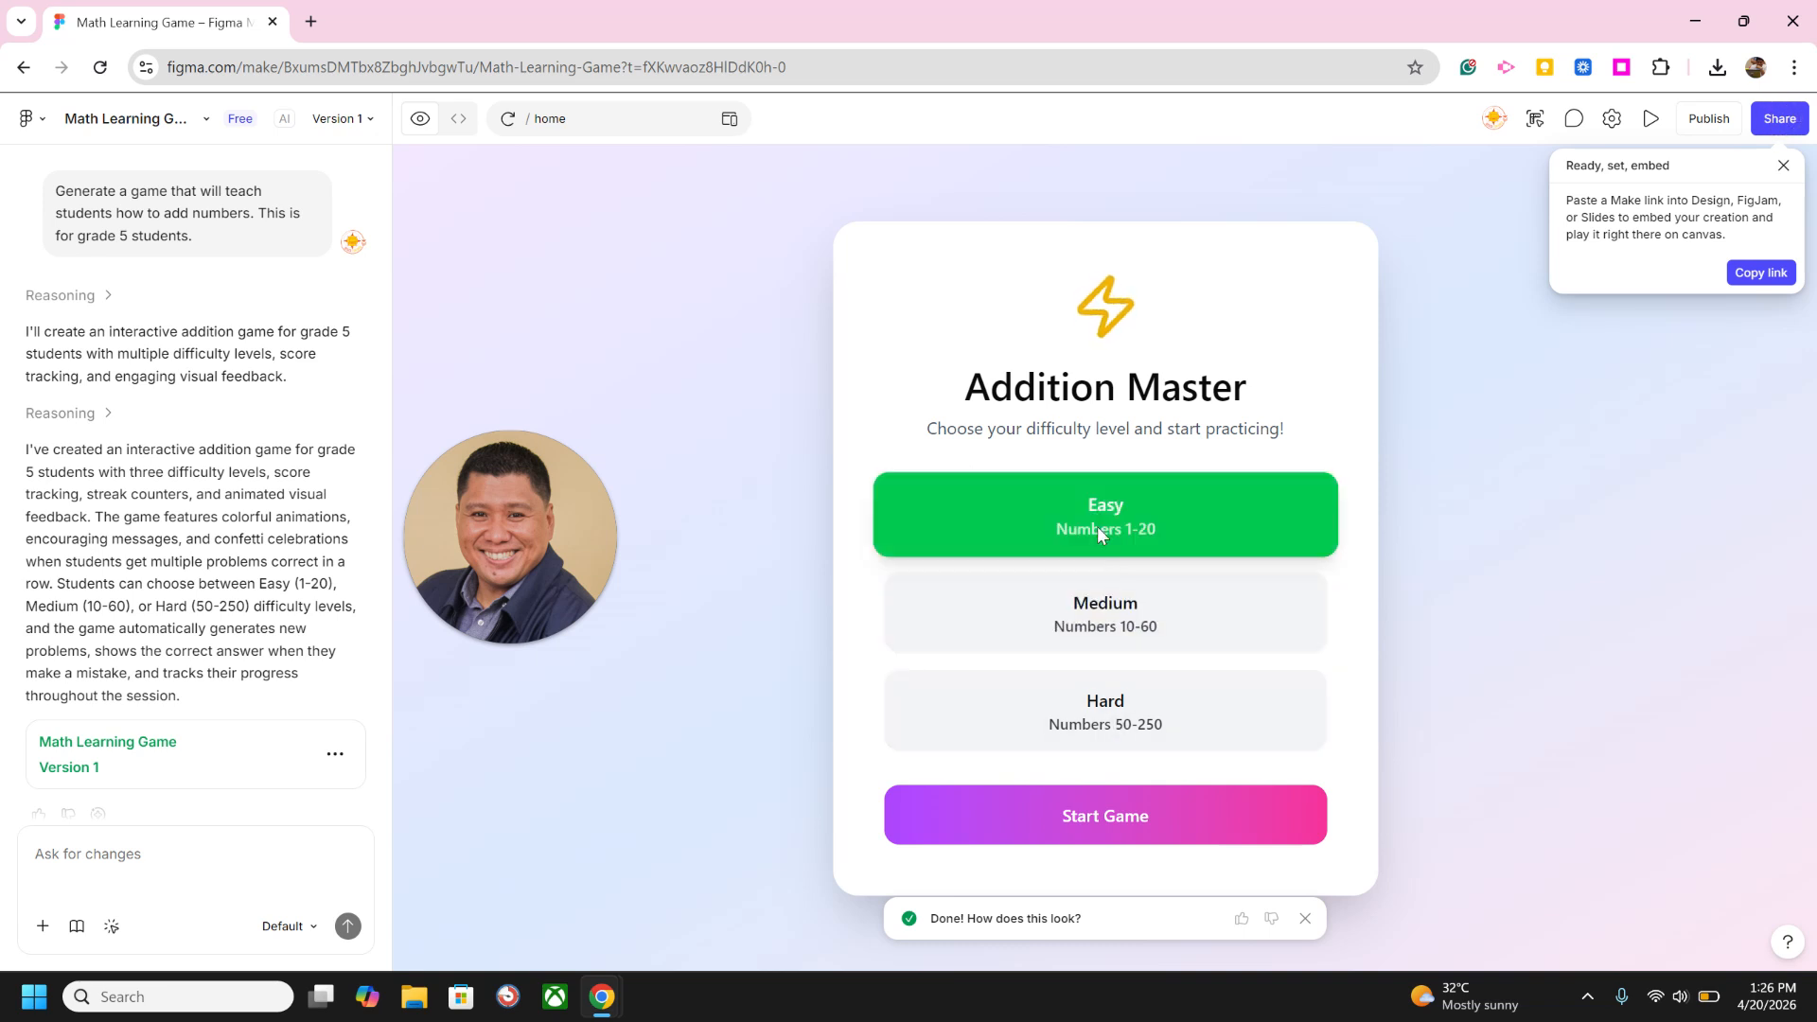
click(1147, 817)
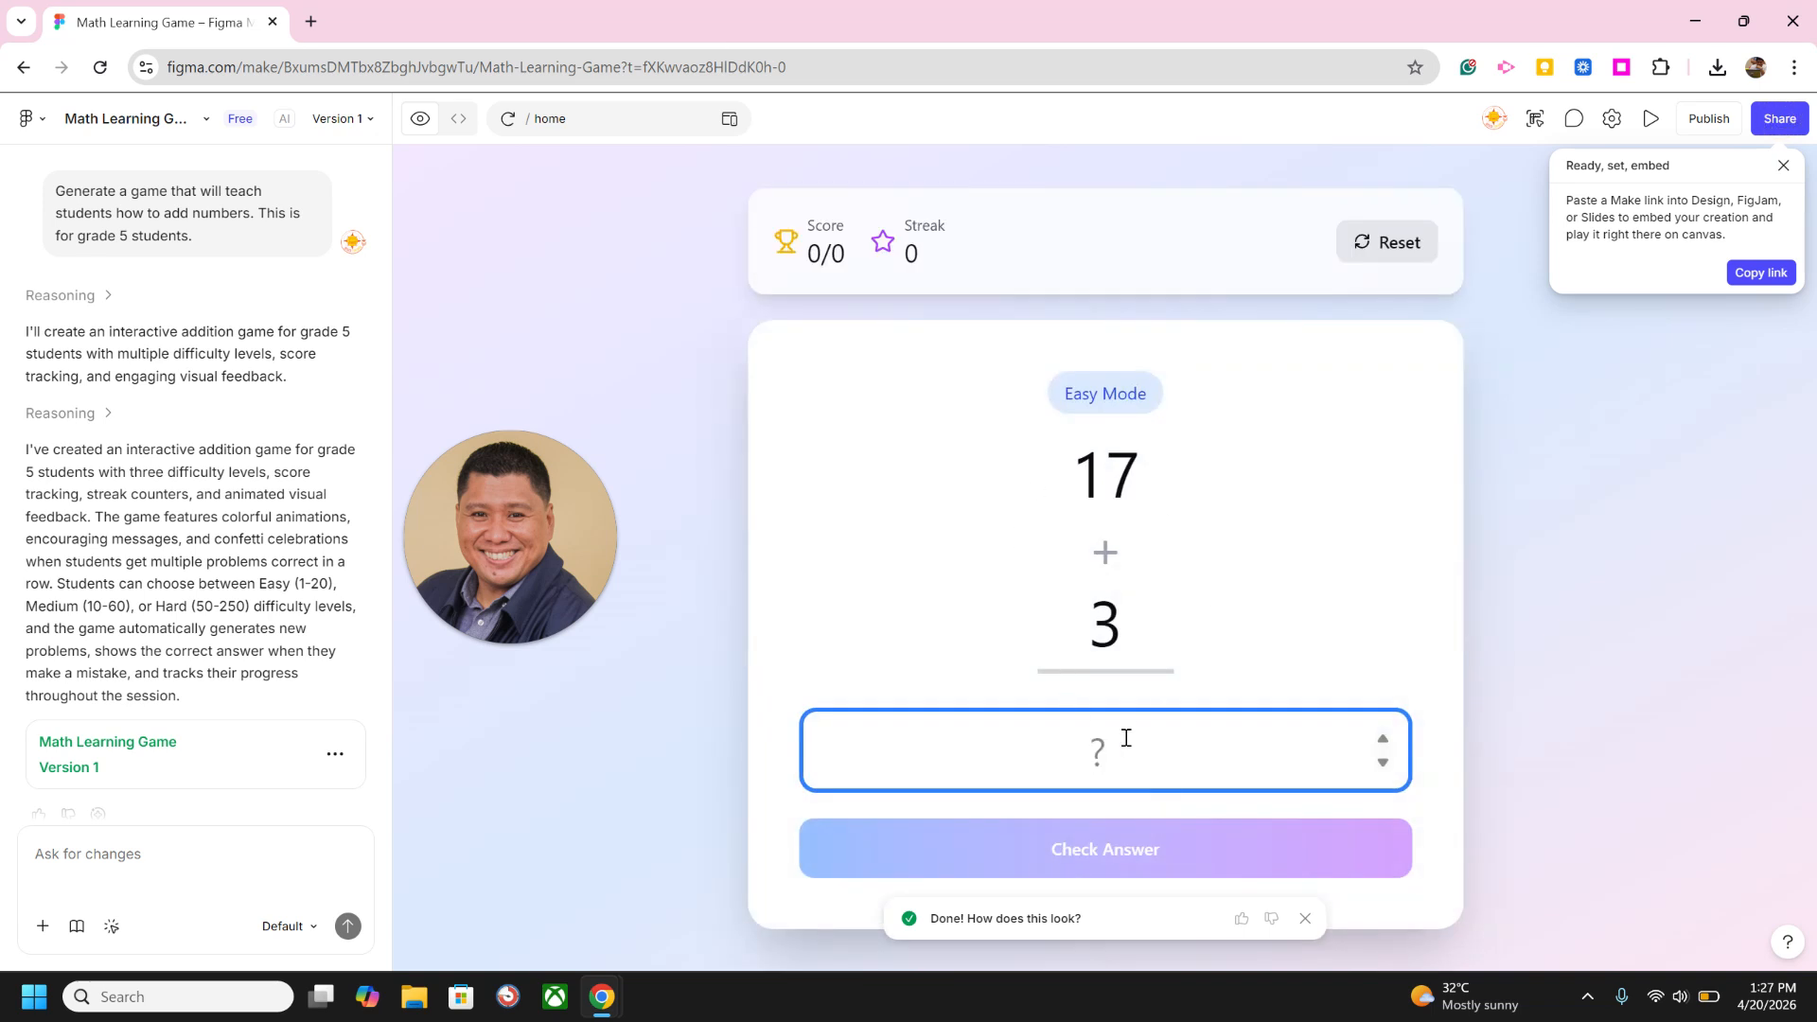
text(20)
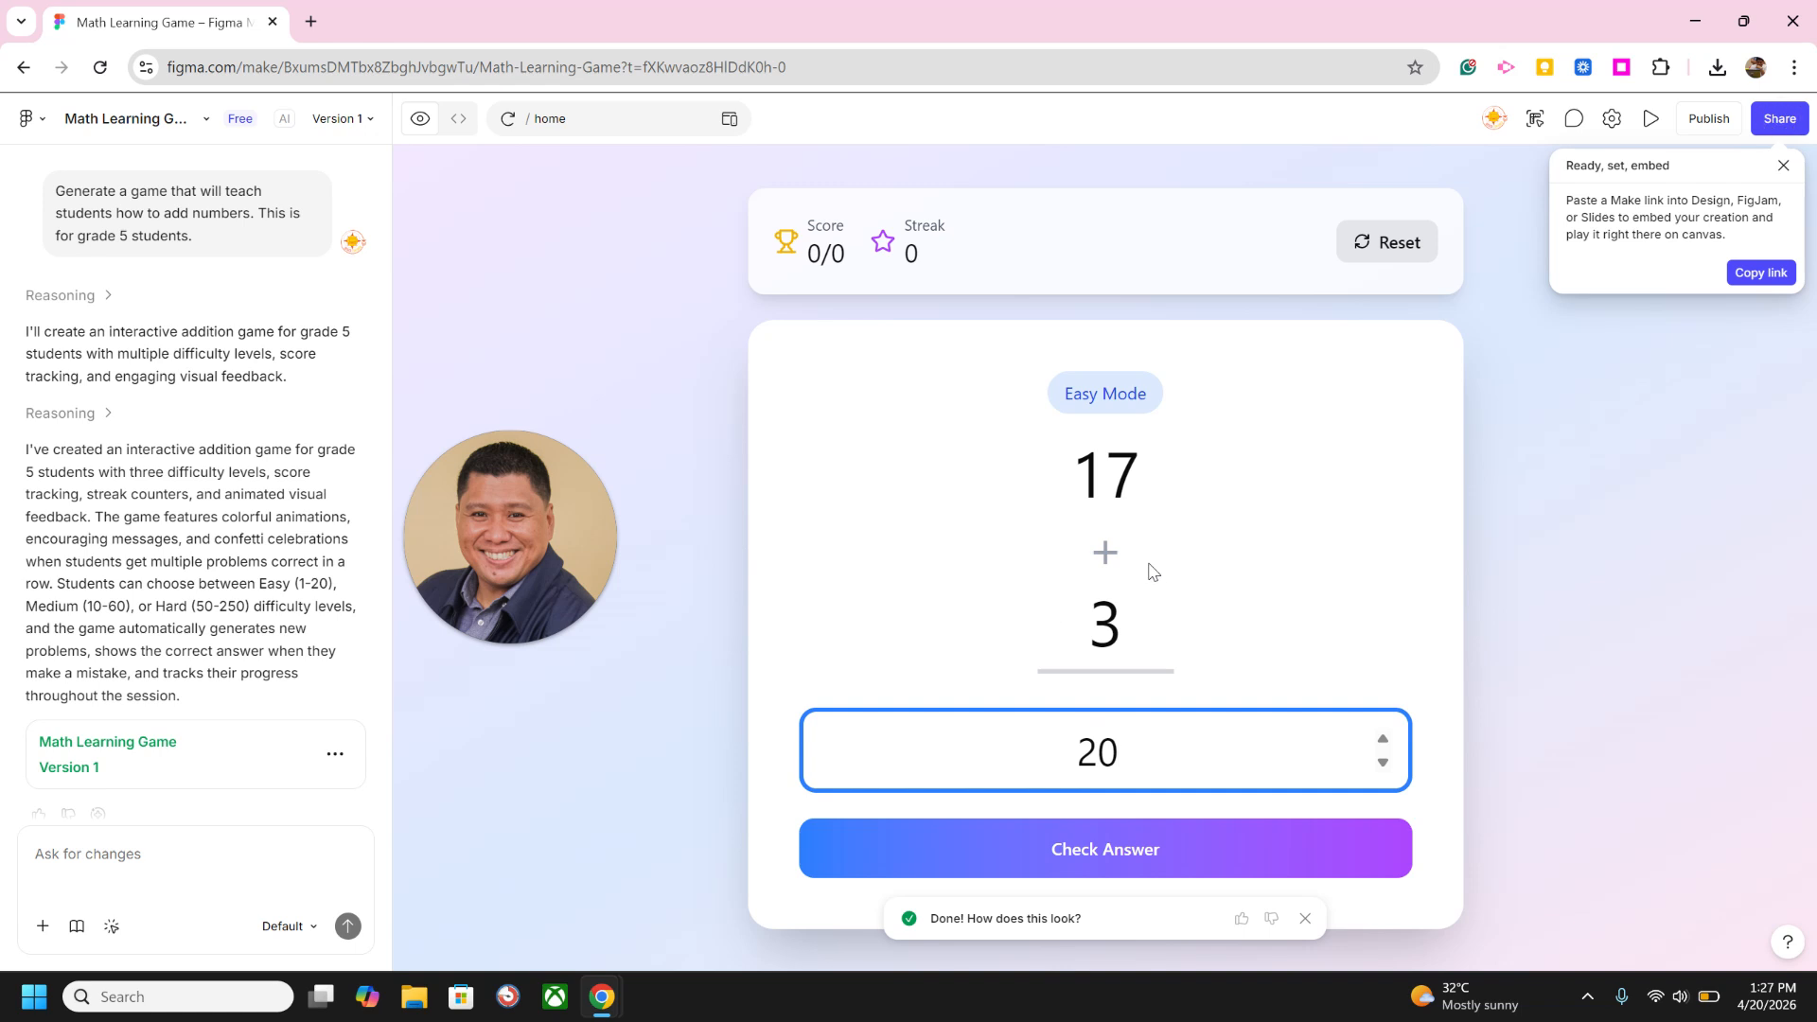
click(1161, 851)
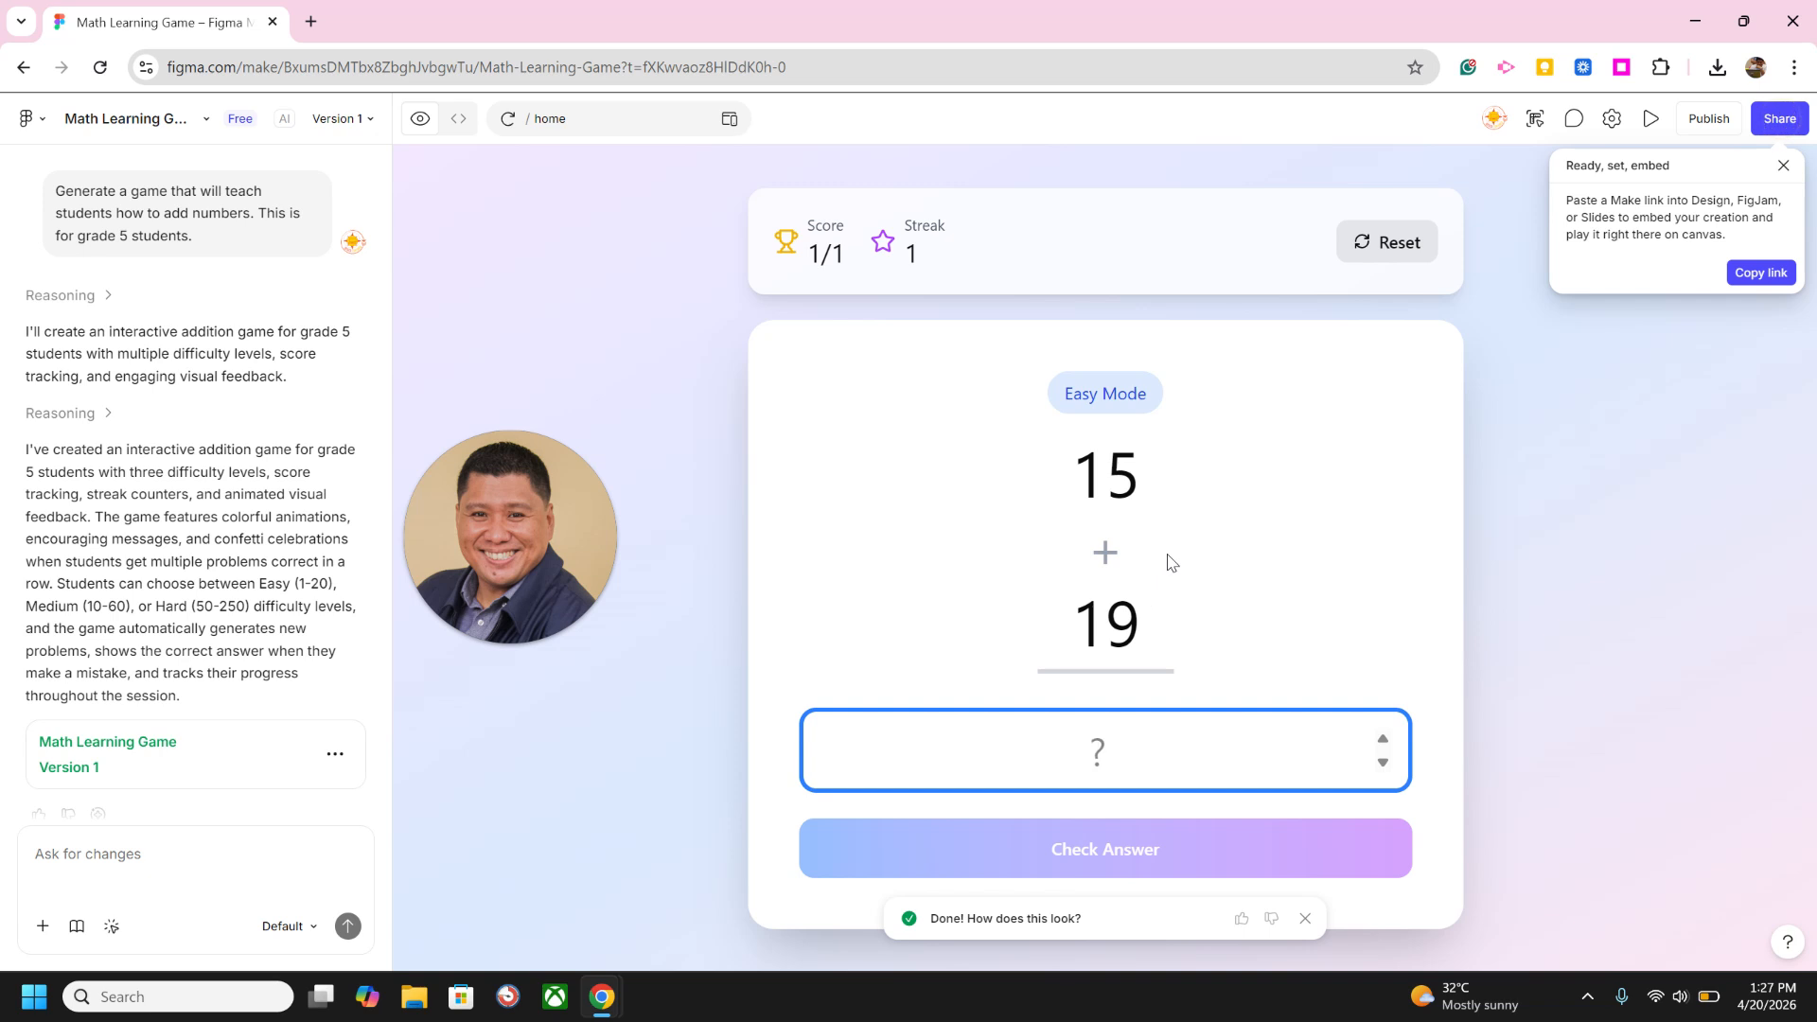
click(154, 871)
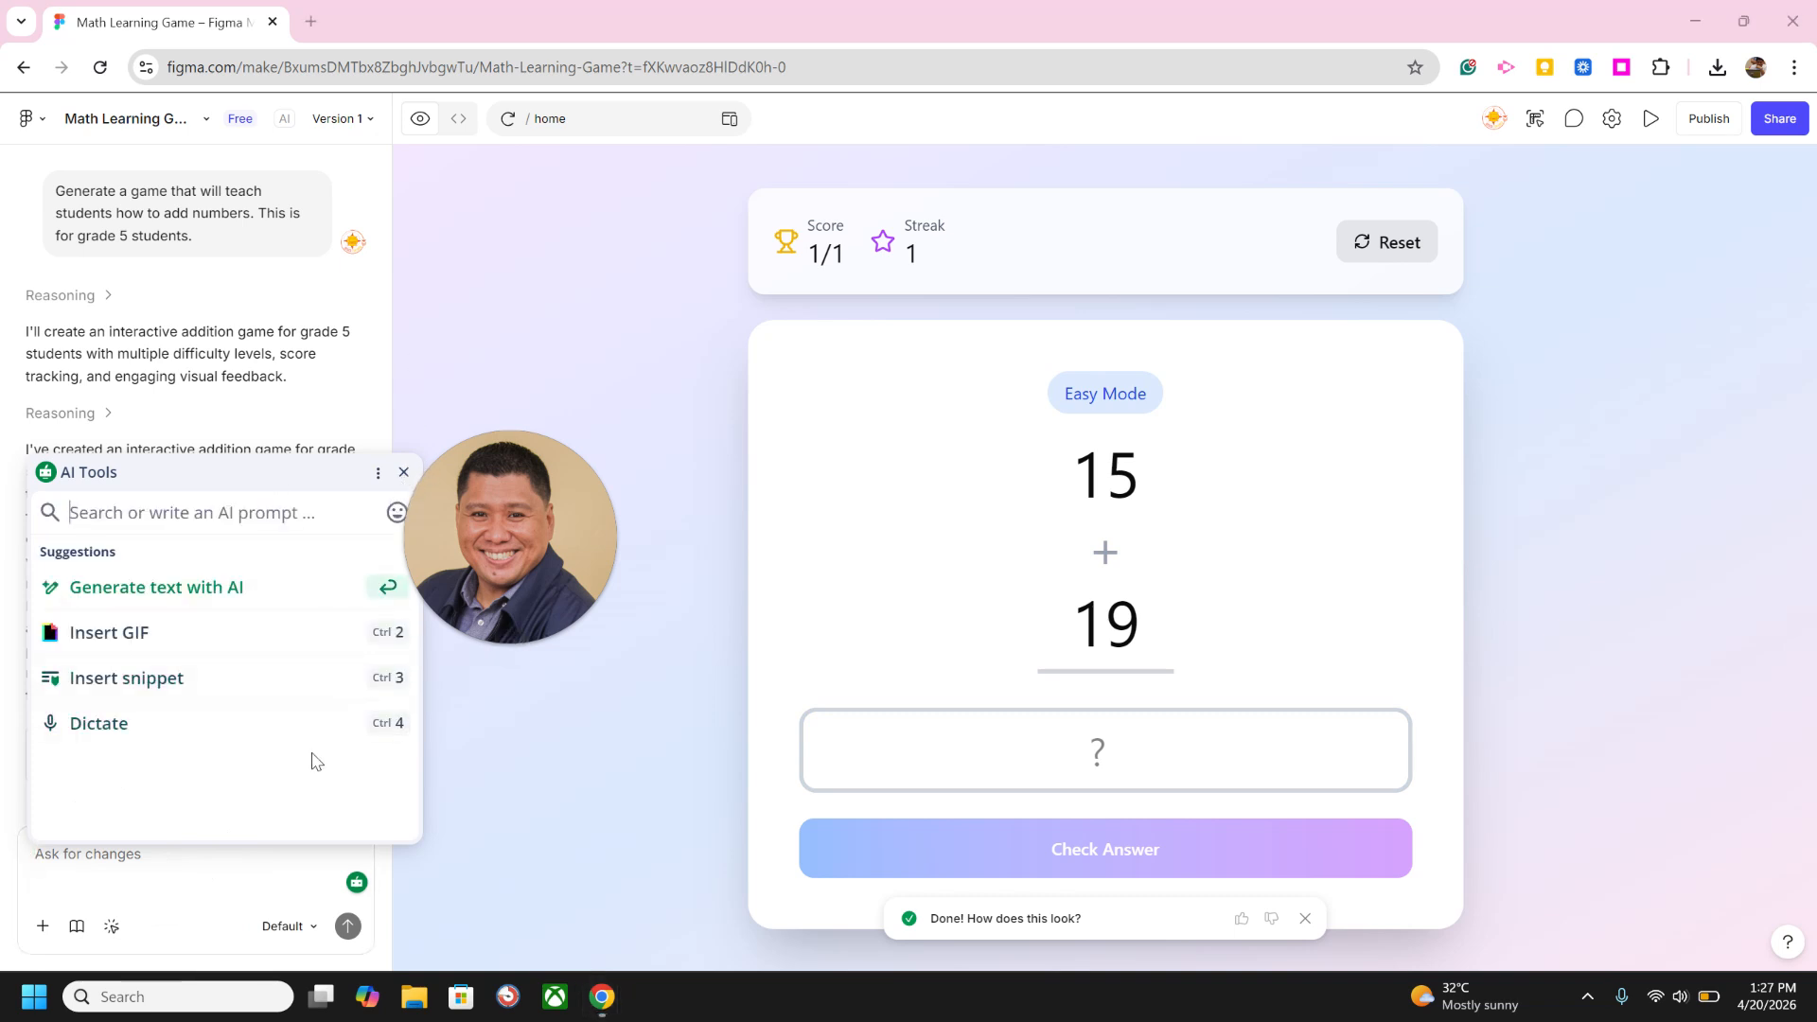
drag(509, 645, 565, 469)
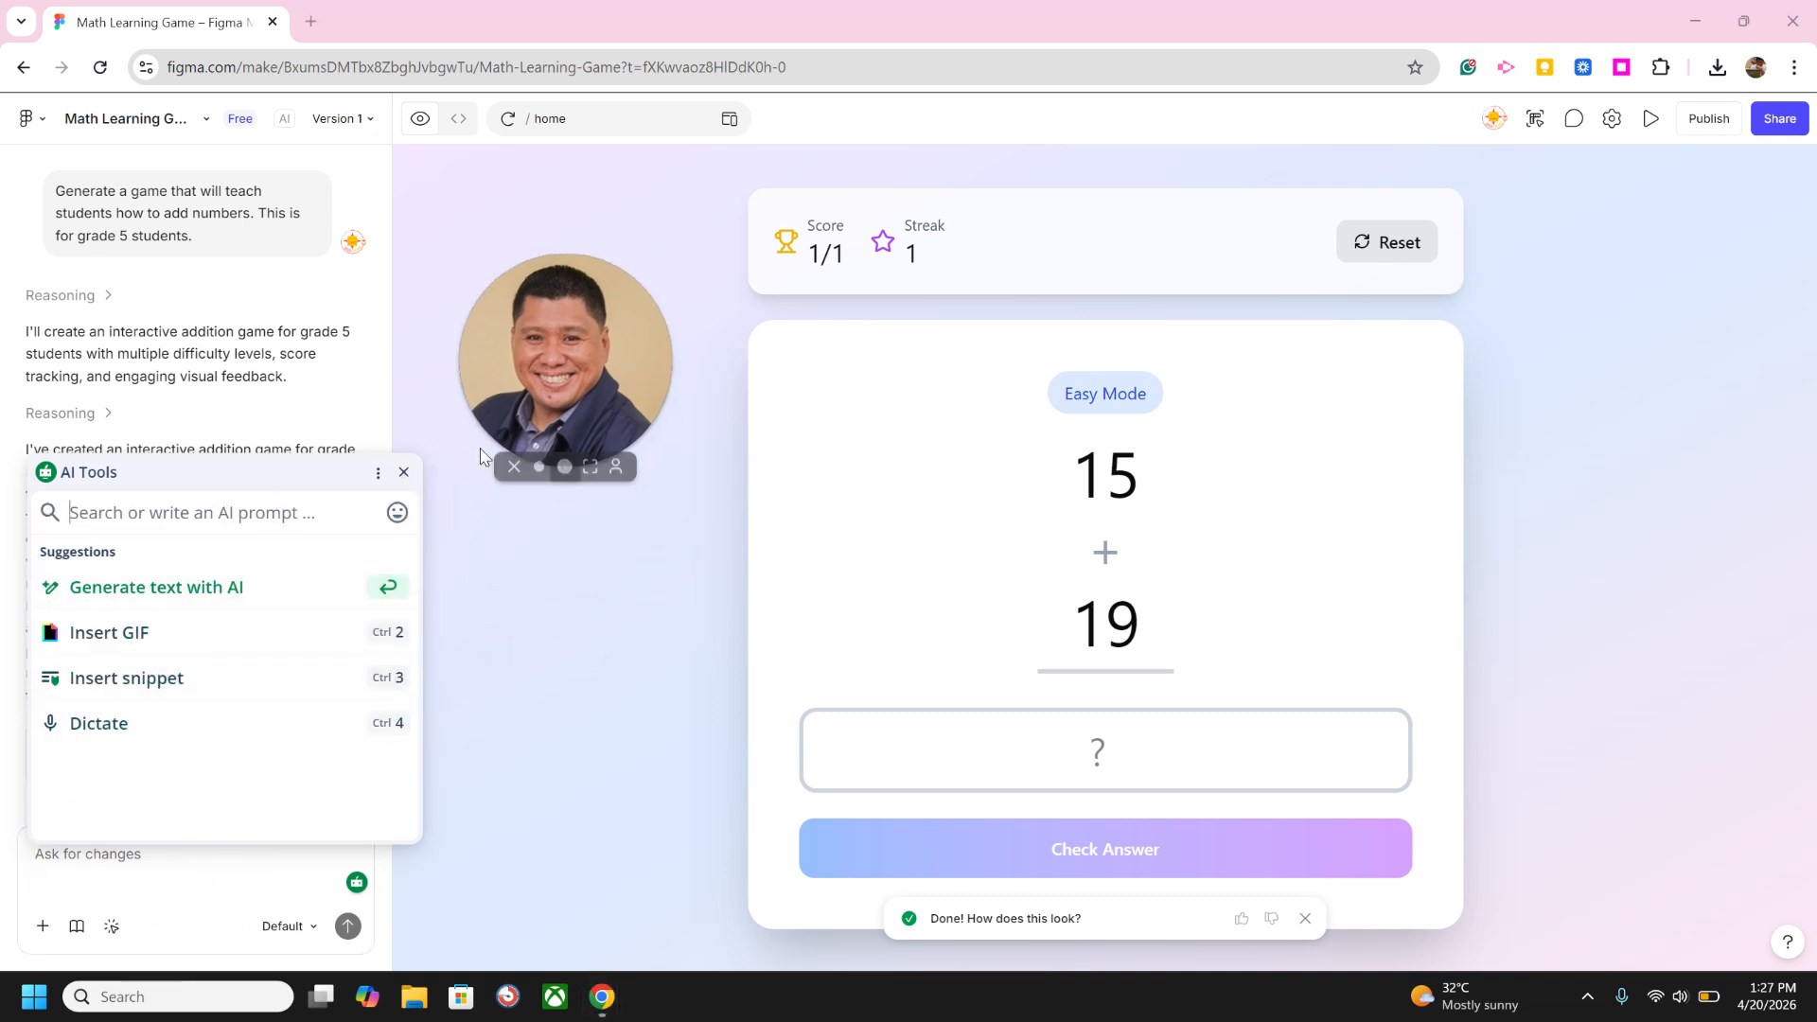
click(404, 471)
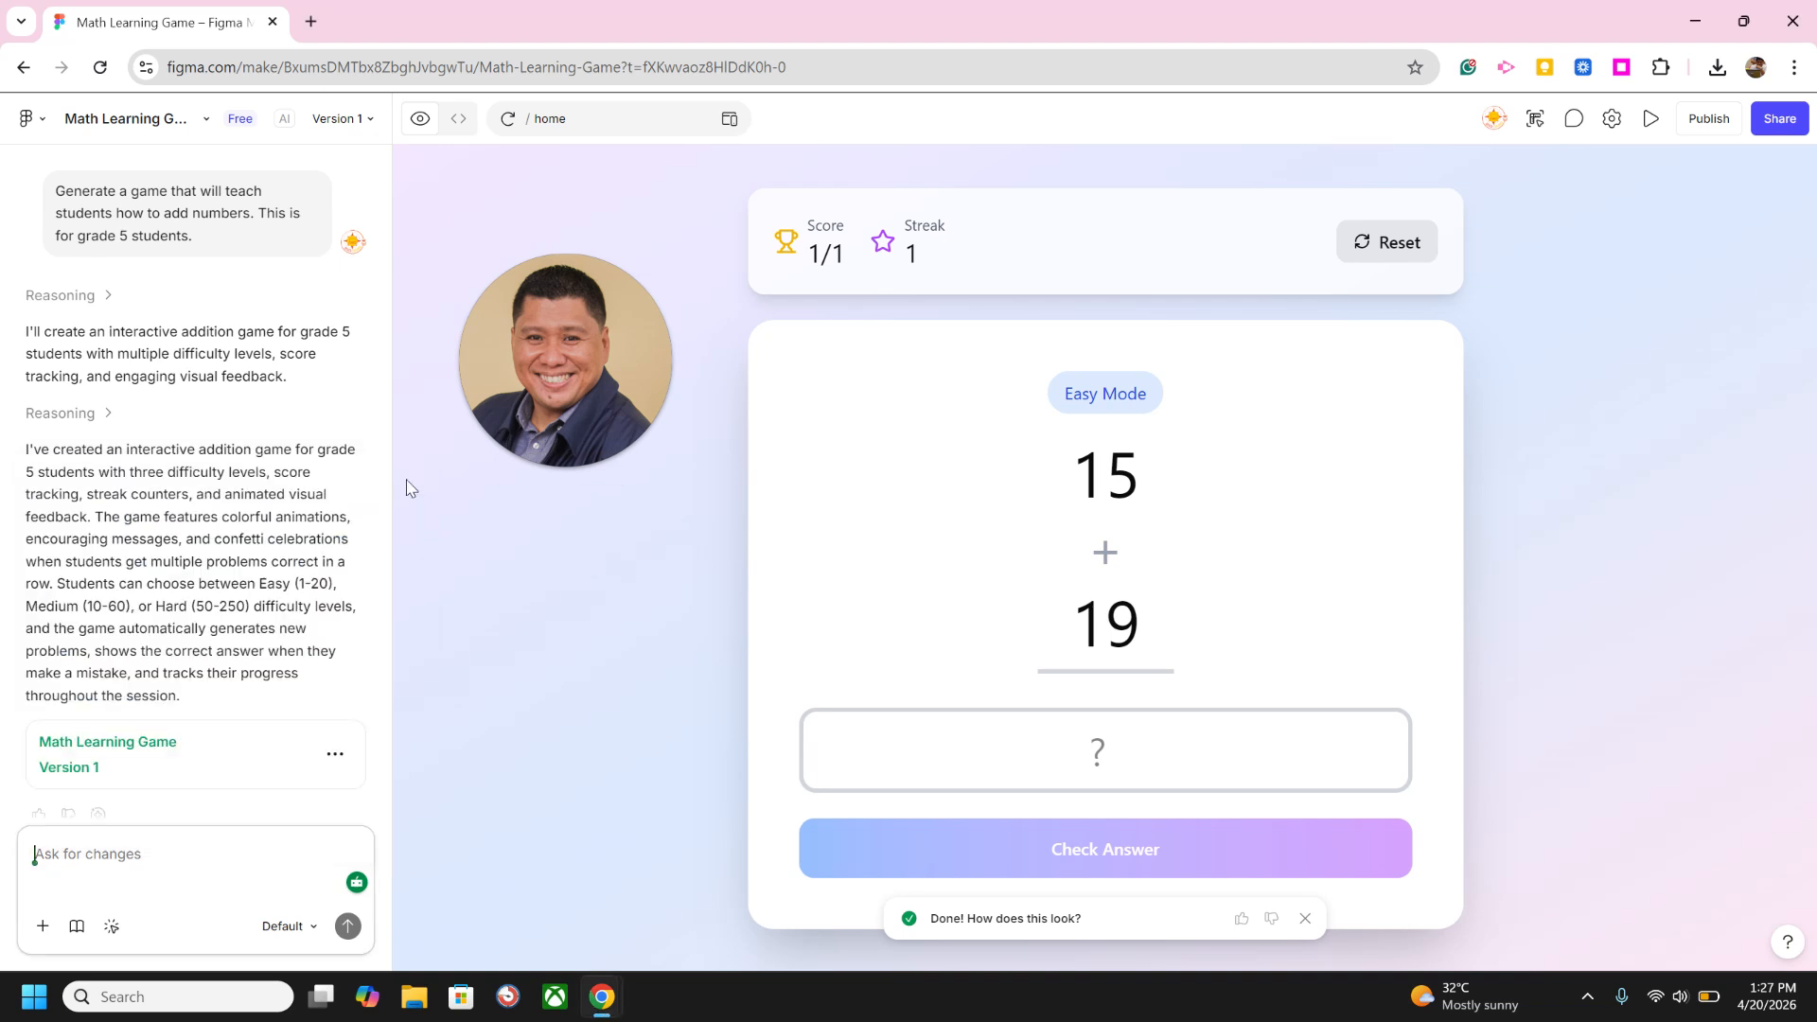
click(196, 865)
Publish the Math Learning Game to the web and Community with the Games tag and chat history shown, and open the live site
click(1701, 133)
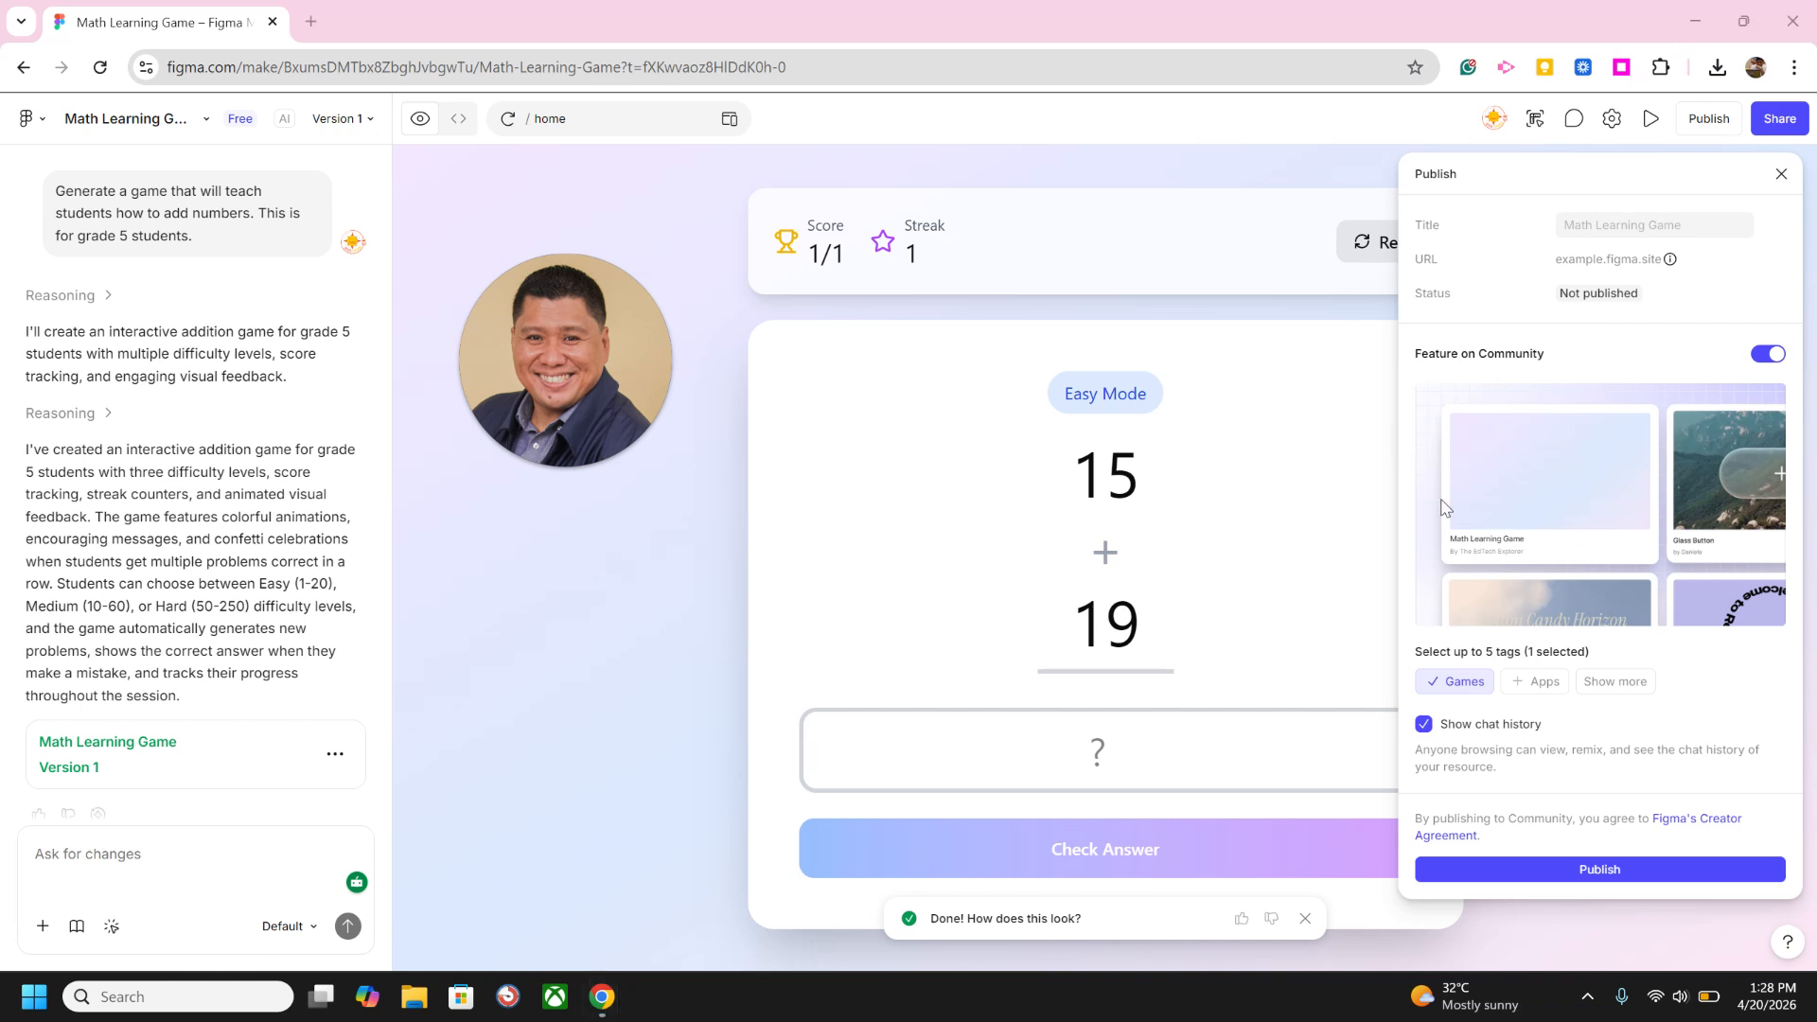
click(1614, 871)
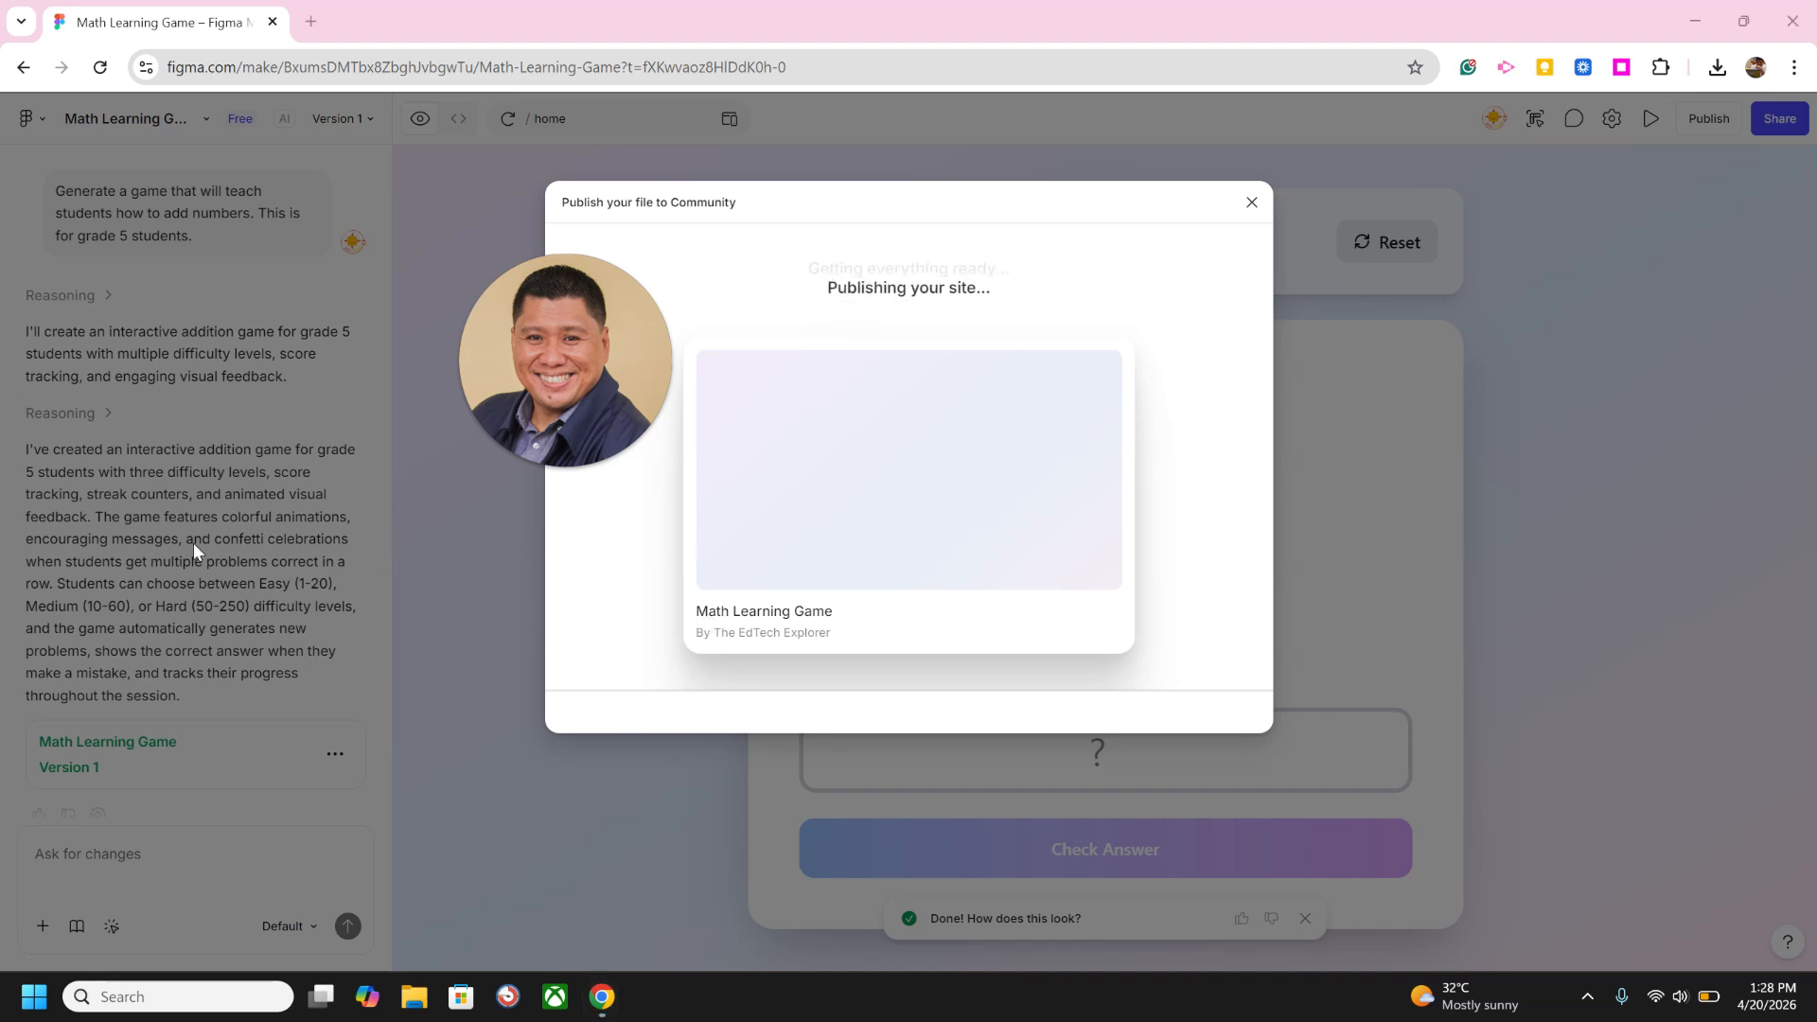
mouse_move(454, 468)
drag(492, 416, 222, 826)
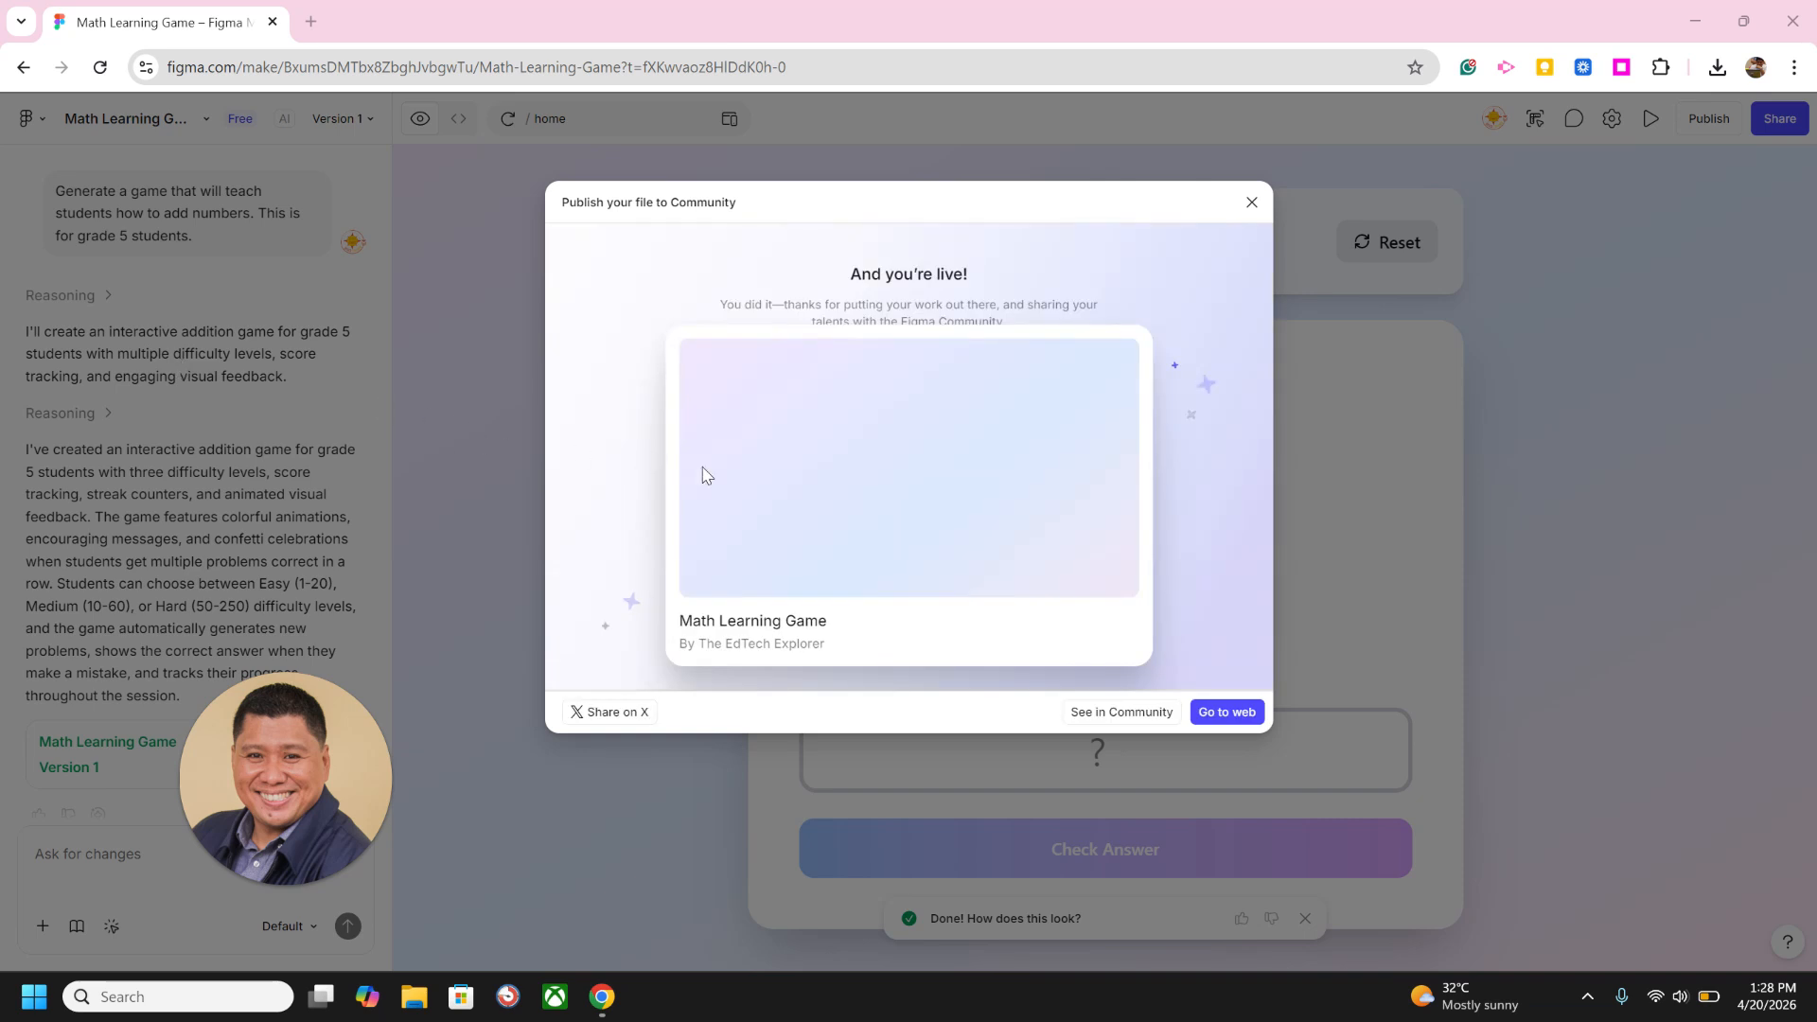
click(1241, 720)
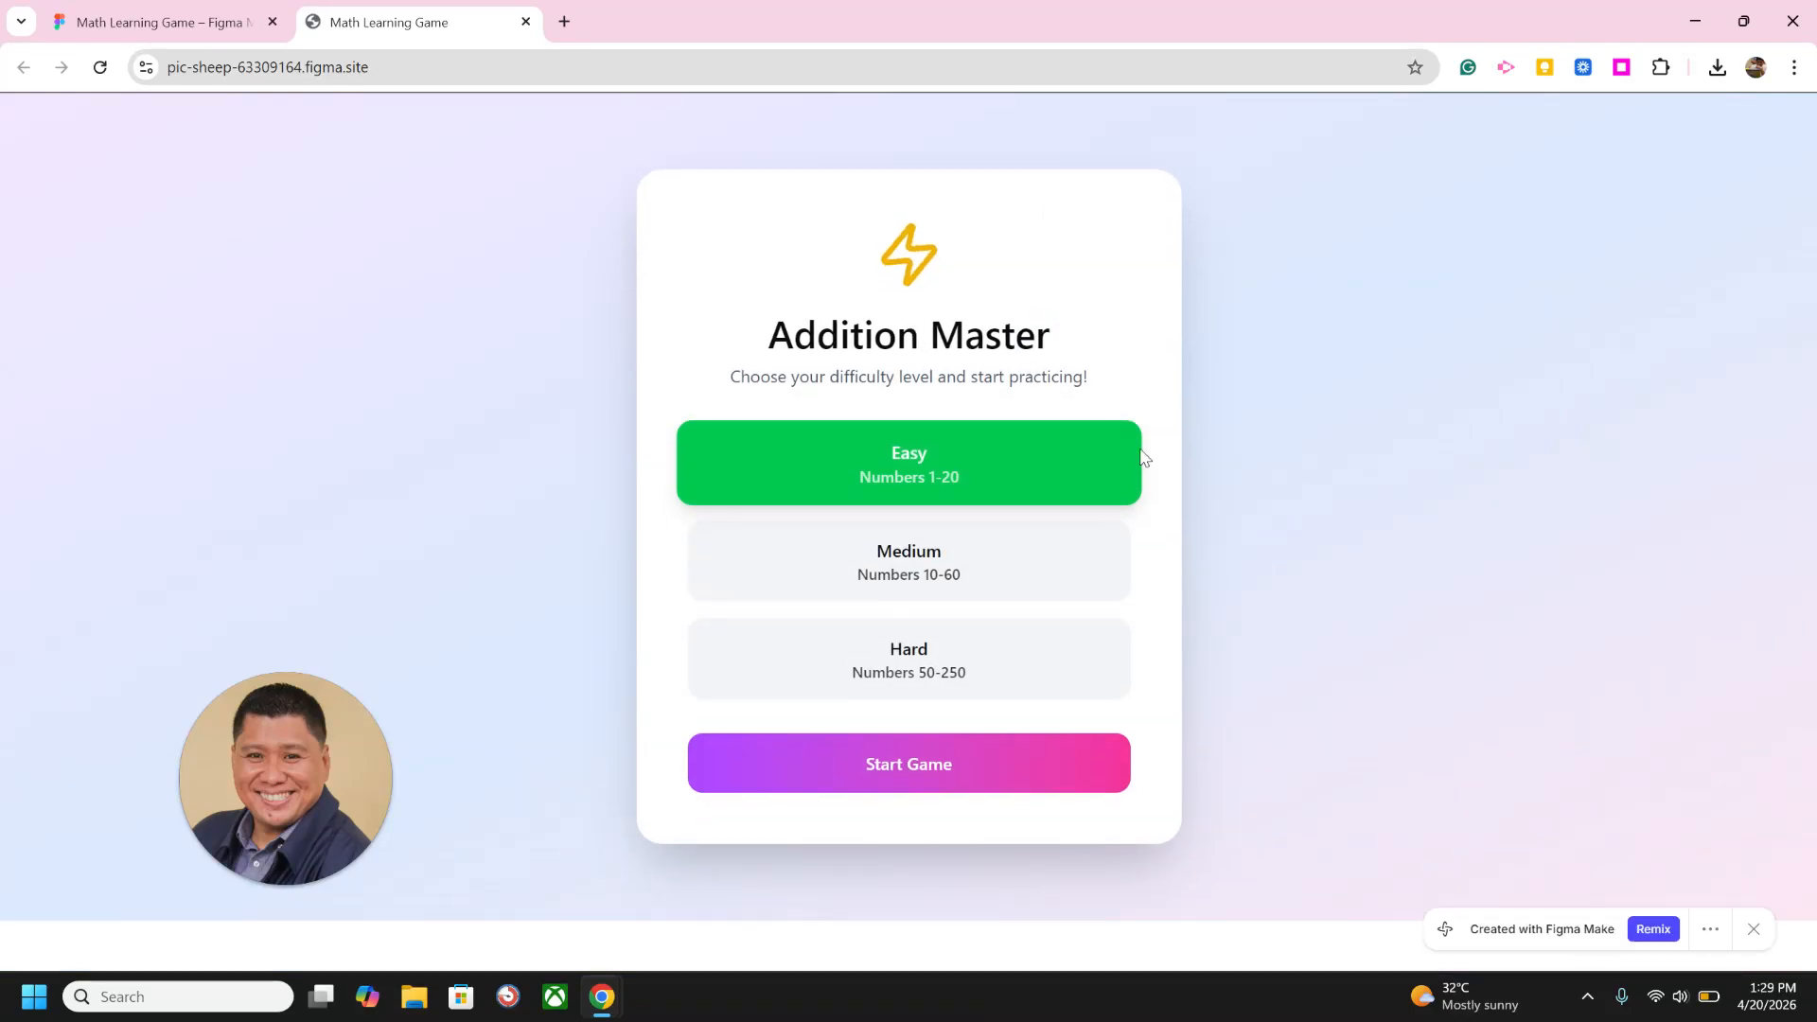
Copy the web address of the published game site
click(283, 67)
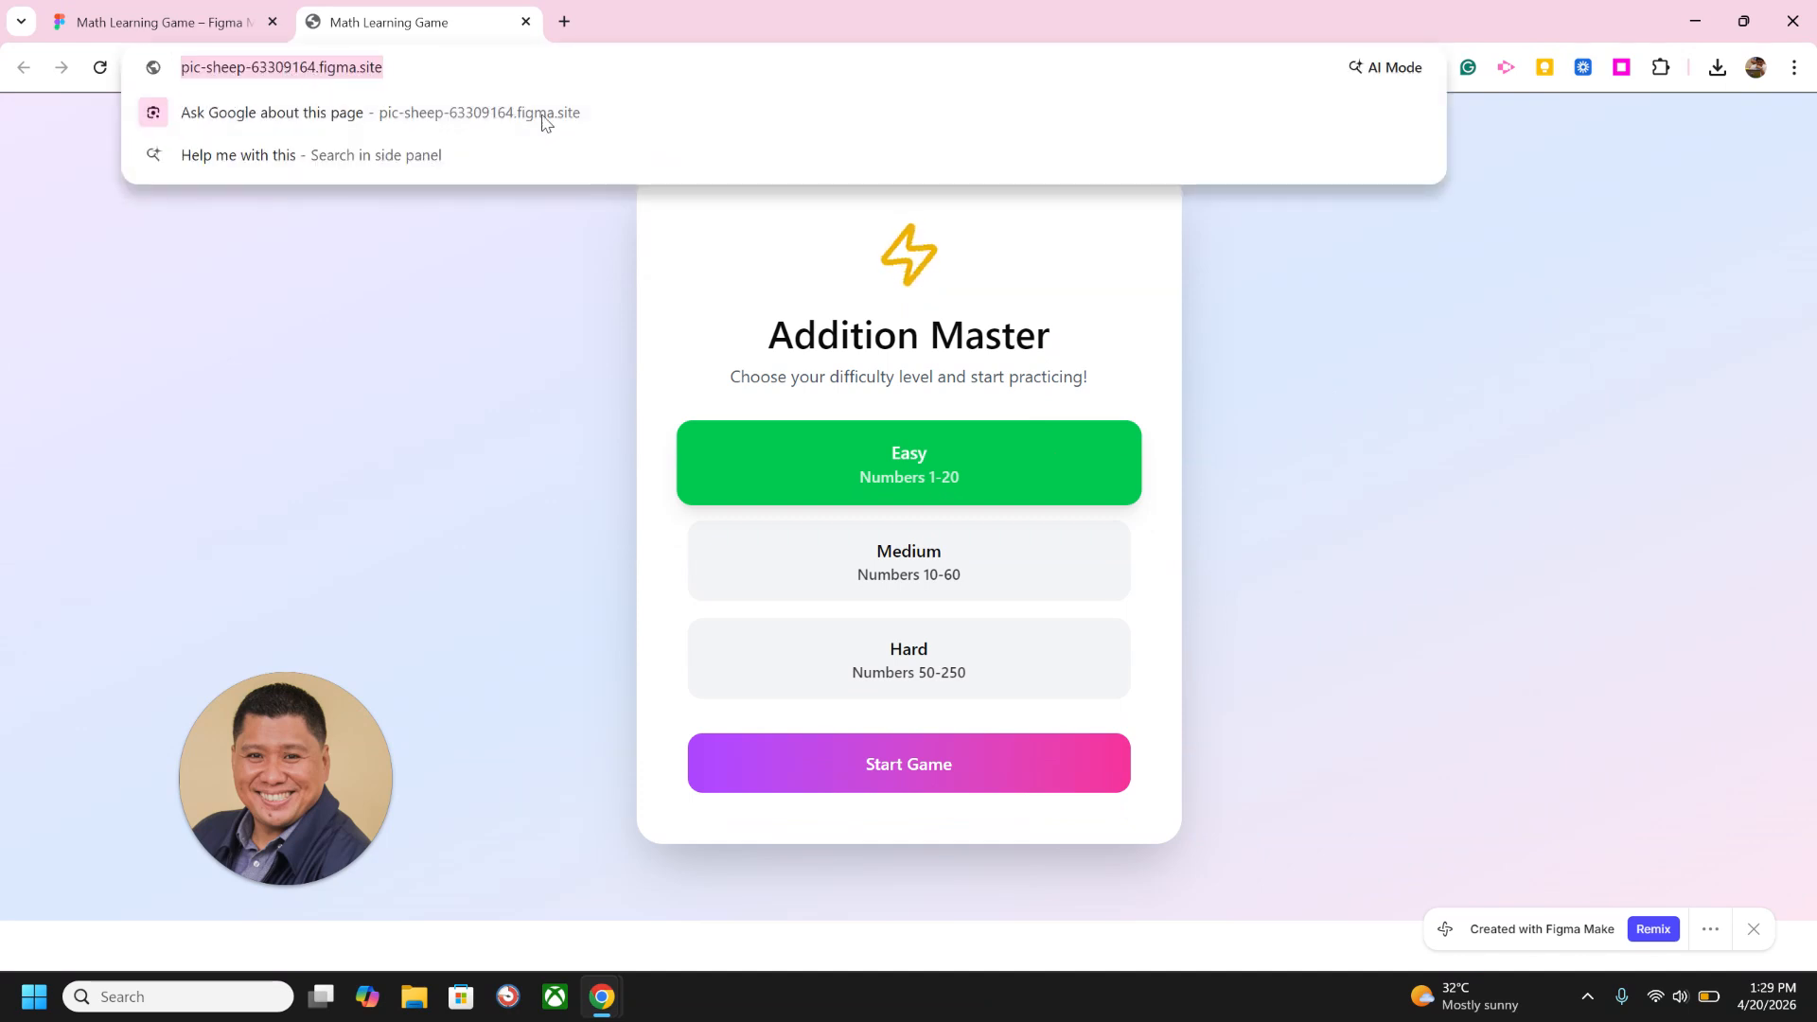
right_click(337, 73)
click(396, 268)
right_click(338, 76)
click(490, 270)
Open the copied game address in a new incognito window
click(1794, 67)
key(Escape)
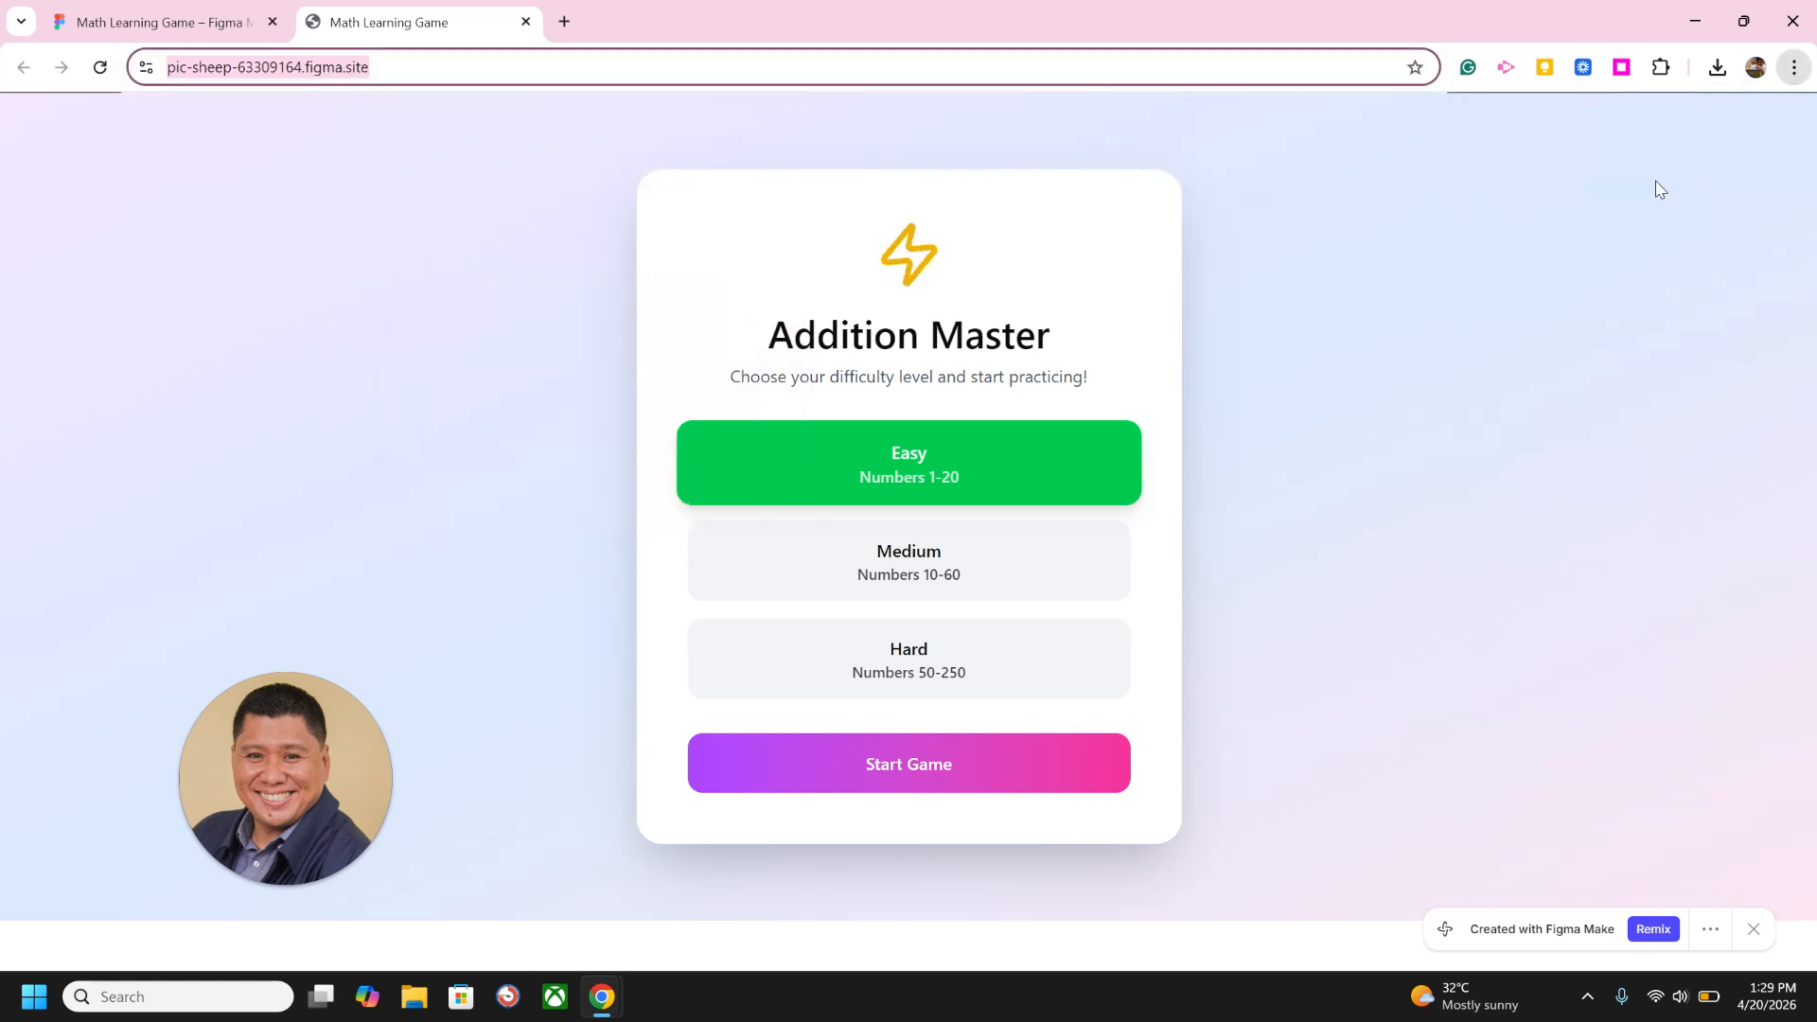
key(ctrl+shift+n)
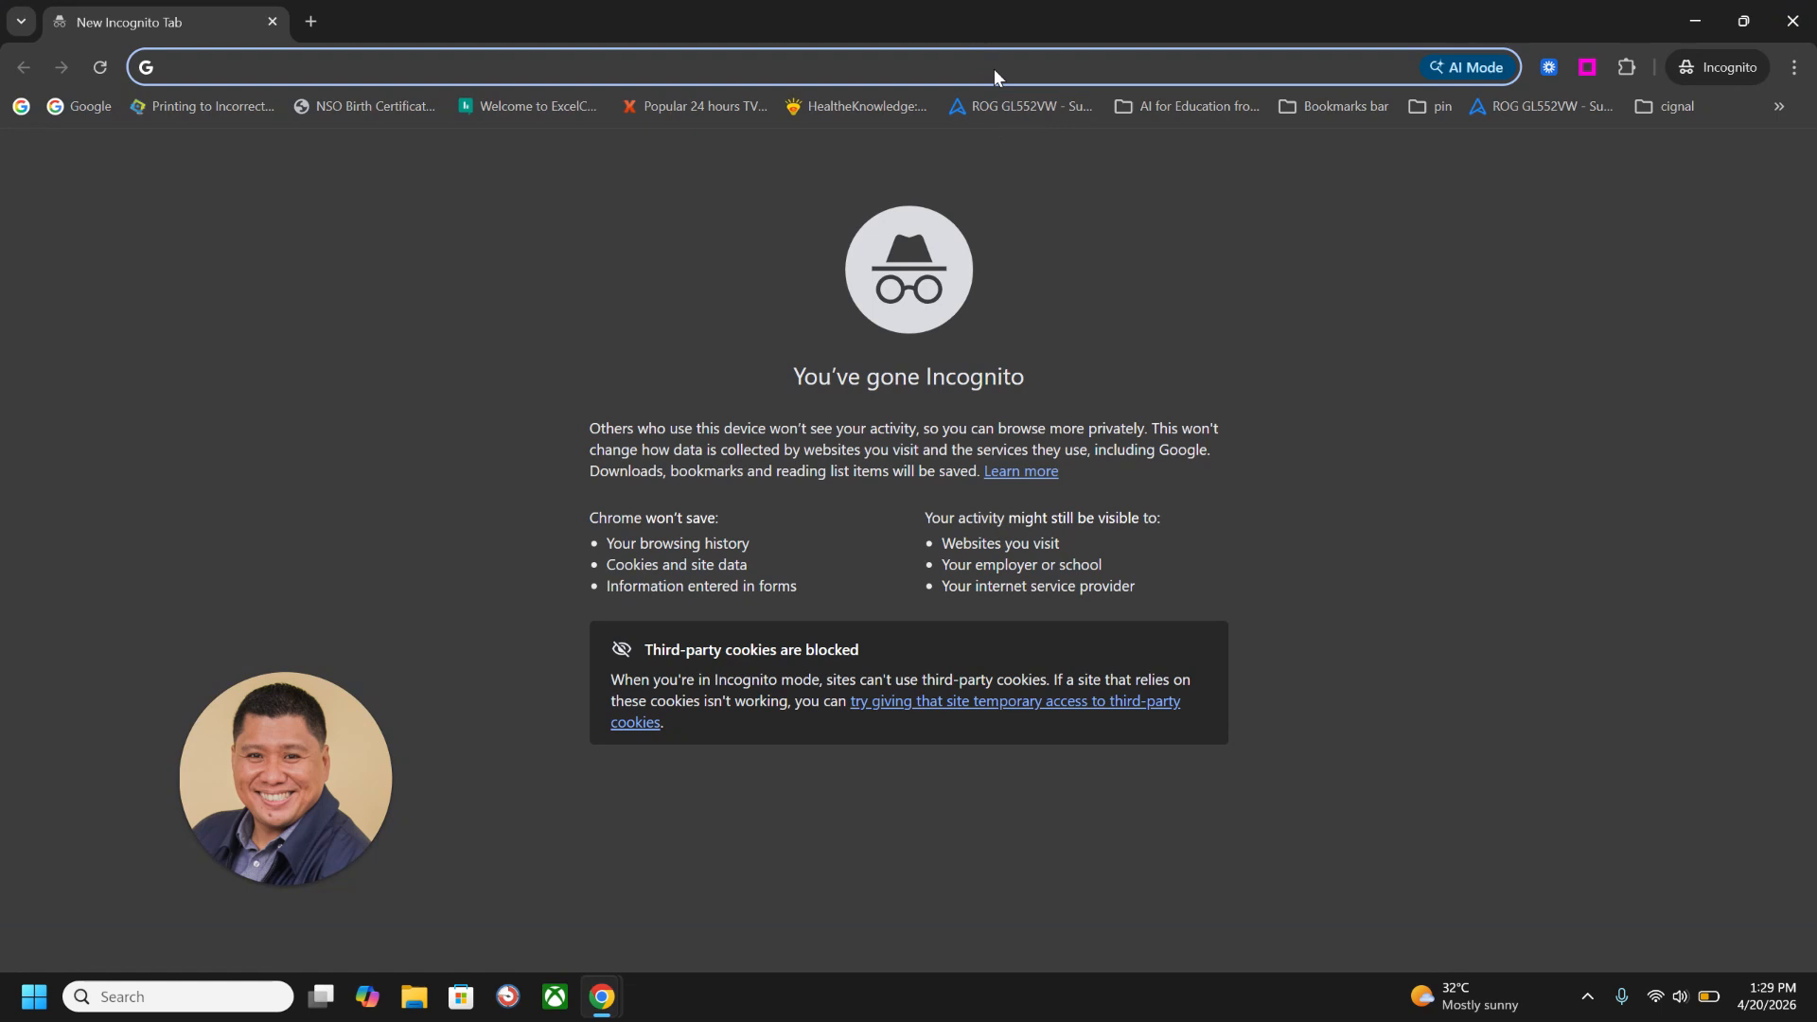
right_click(994, 70)
click(1099, 284)
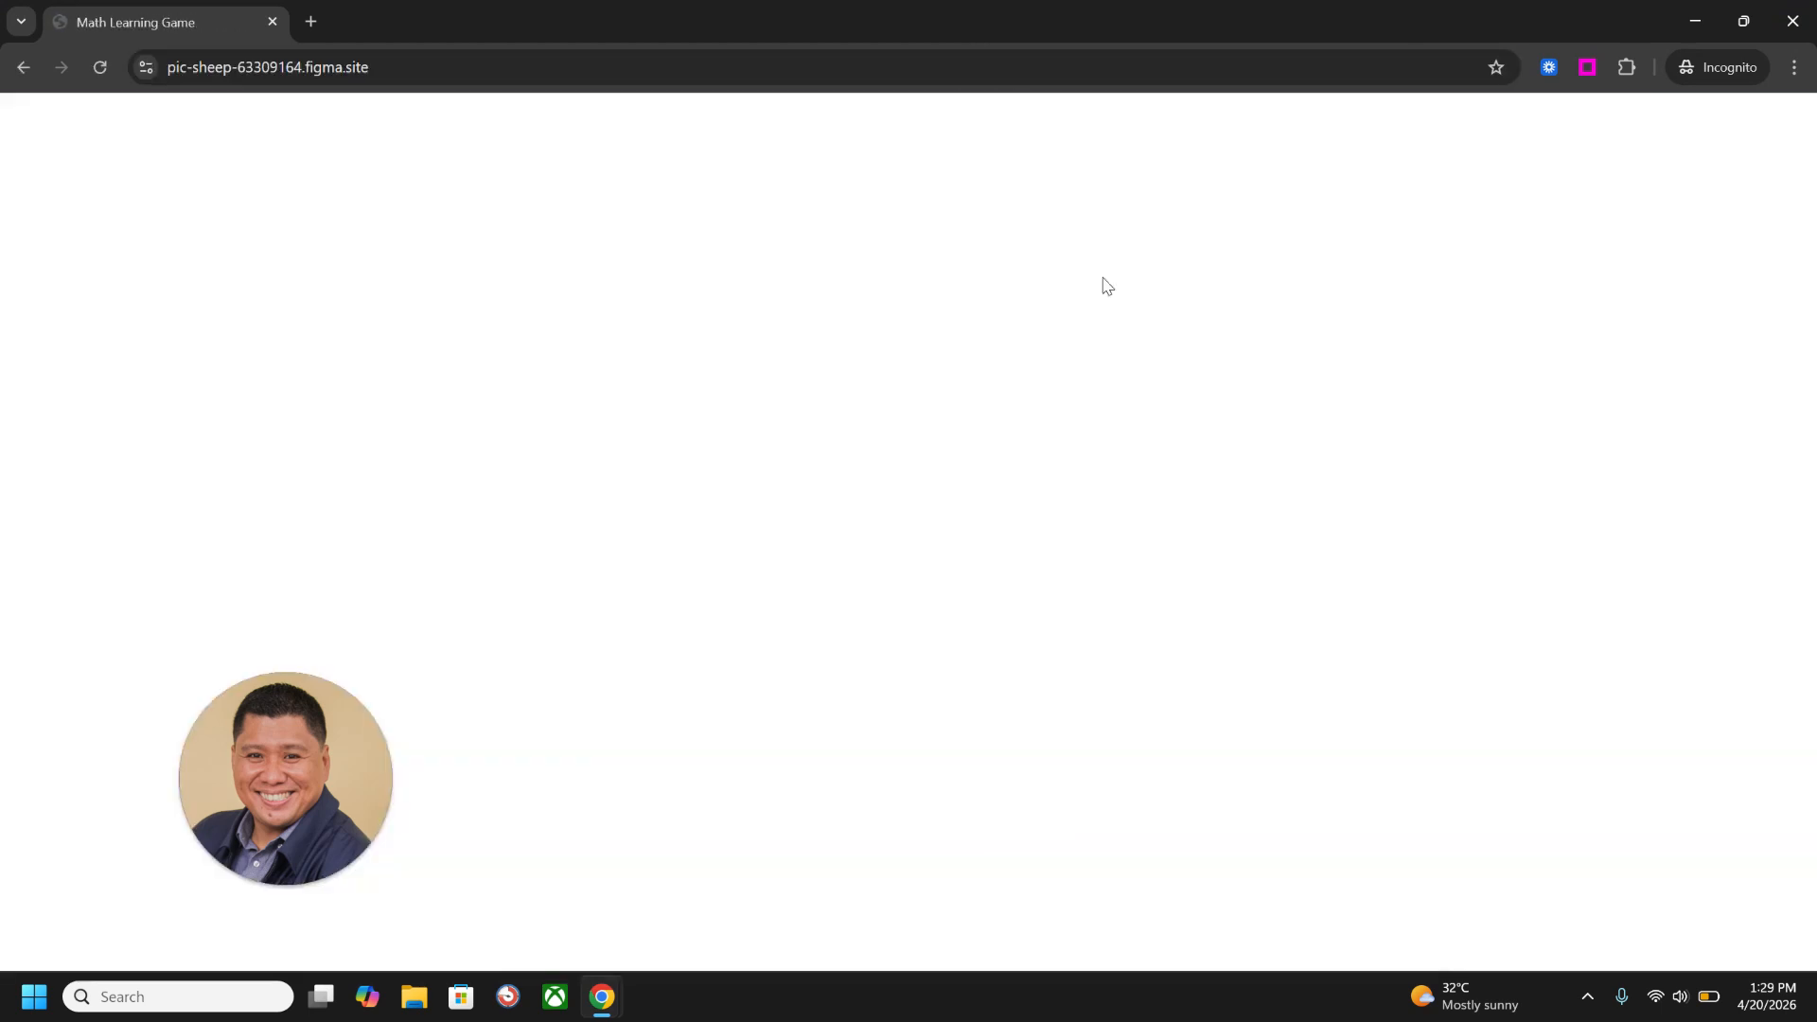